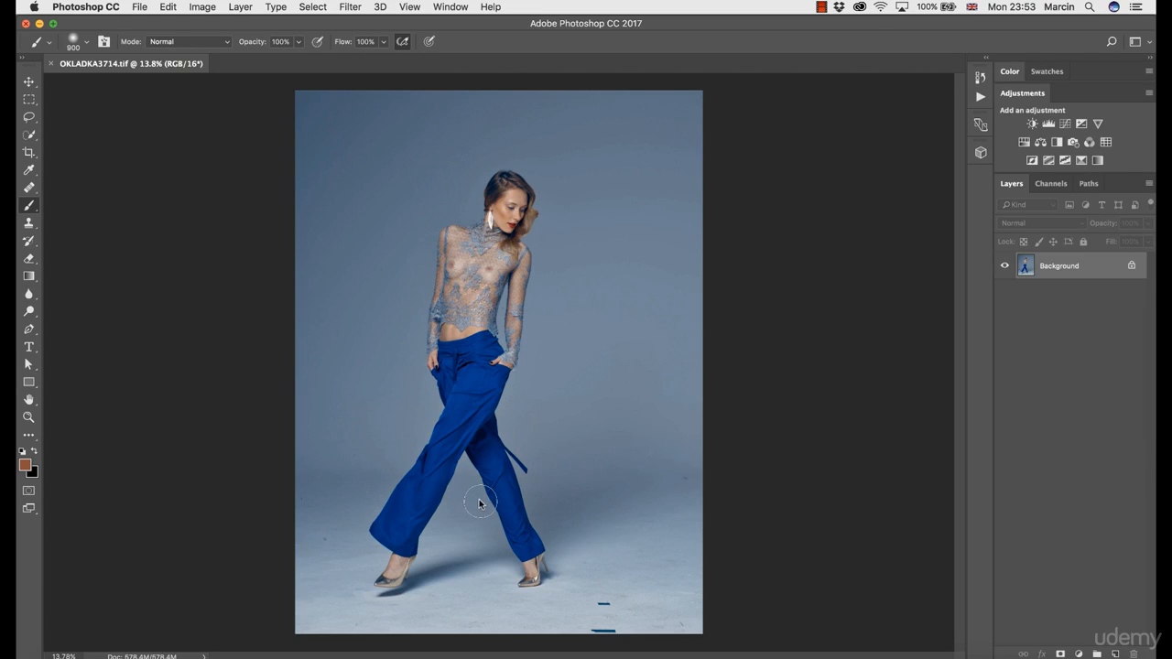
pyautogui.press('z')
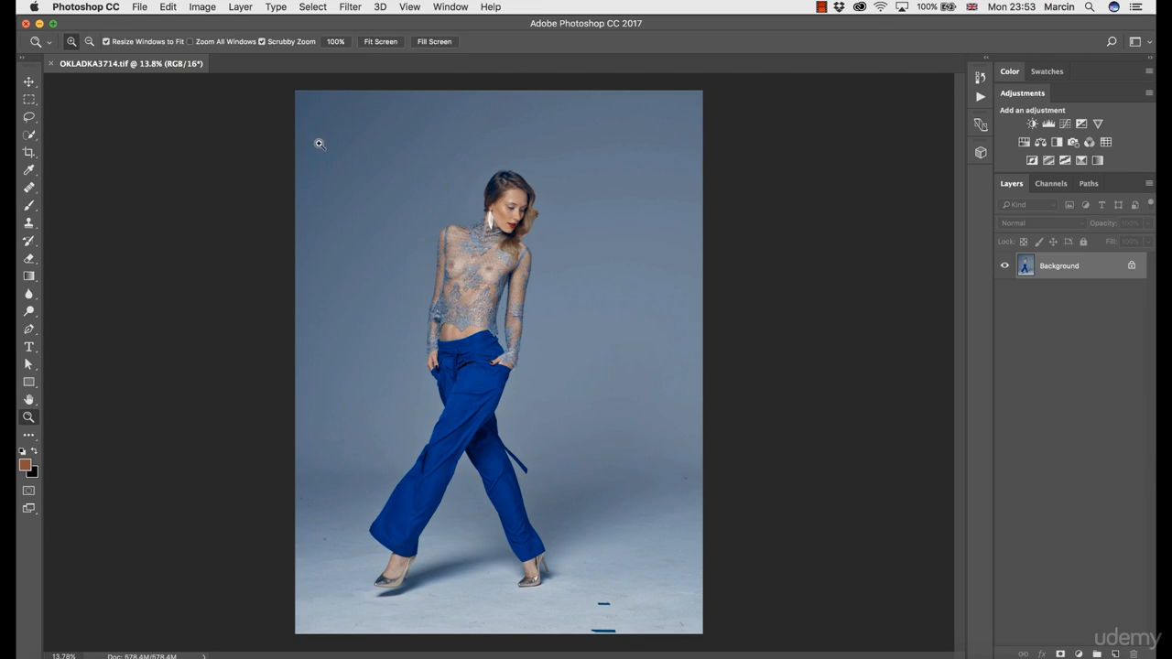
pyautogui.moveTo(318, 144); pyautogui.dragTo(387, 196)
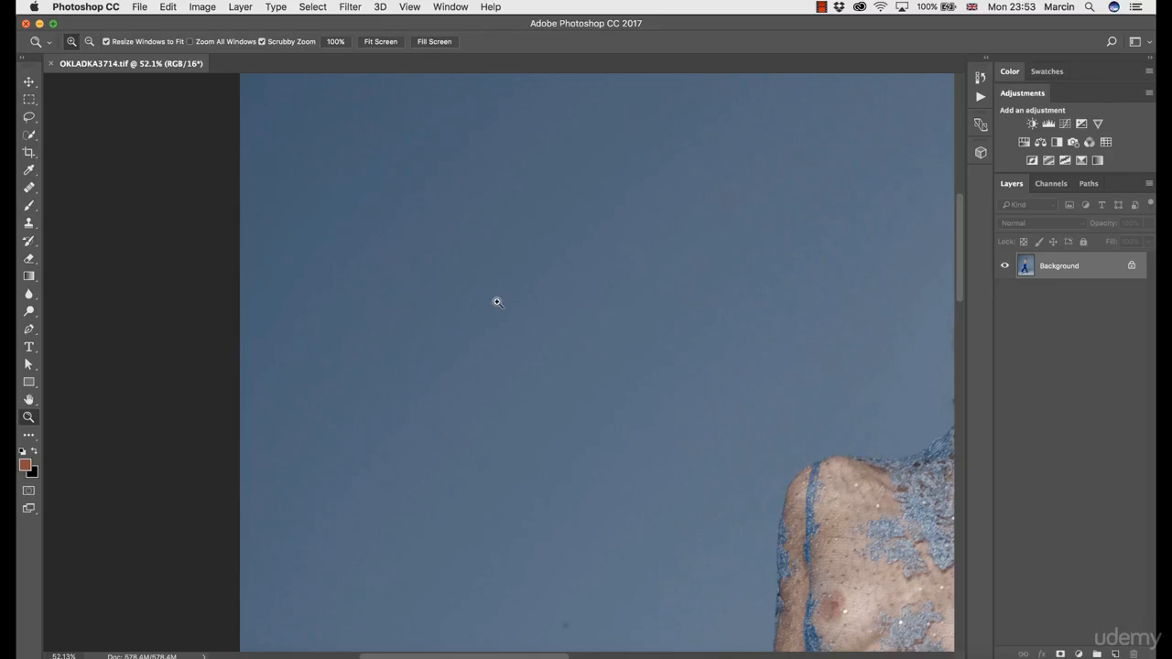
pyautogui.moveTo(497, 302)
pyautogui.mouseDown()
pyautogui.moveTo(449, 288)
pyautogui.moveTo(401, 358)
pyautogui.mouseUp()
pyautogui.press('b')
pyautogui.press('space')
pyautogui.moveTo(479, 442); pyautogui.dragTo(510, 320)
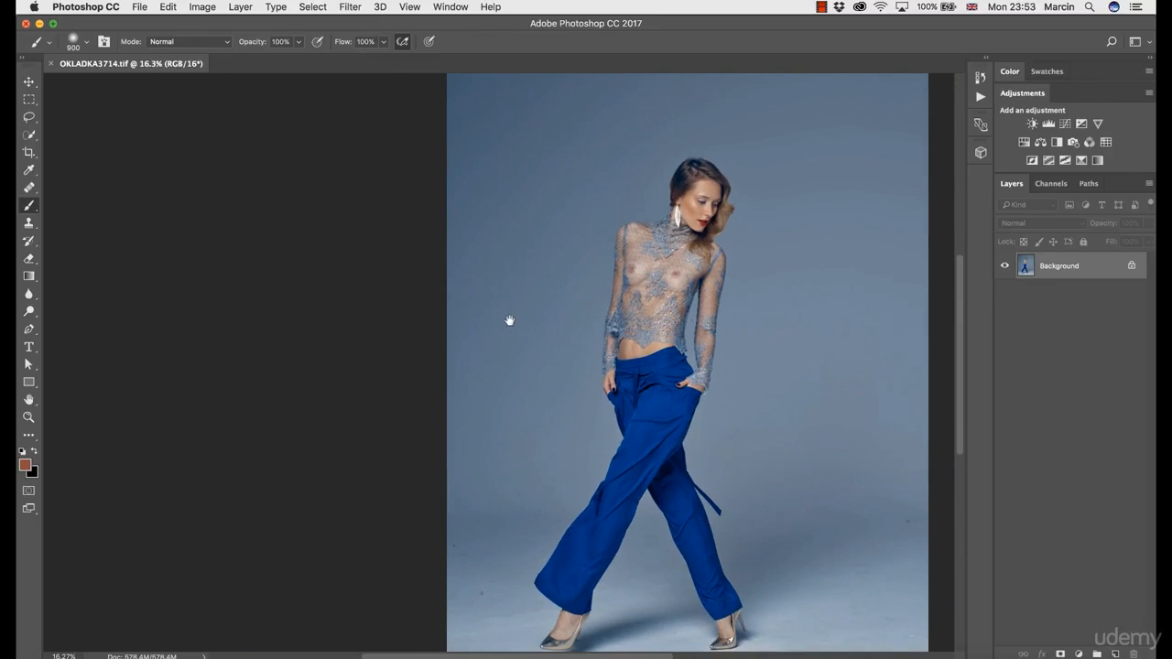
pyautogui.moveTo(471, 403)
pyautogui.mouseDown()
pyautogui.moveTo(522, 403)
pyautogui.moveTo(533, 431)
pyautogui.mouseUp()
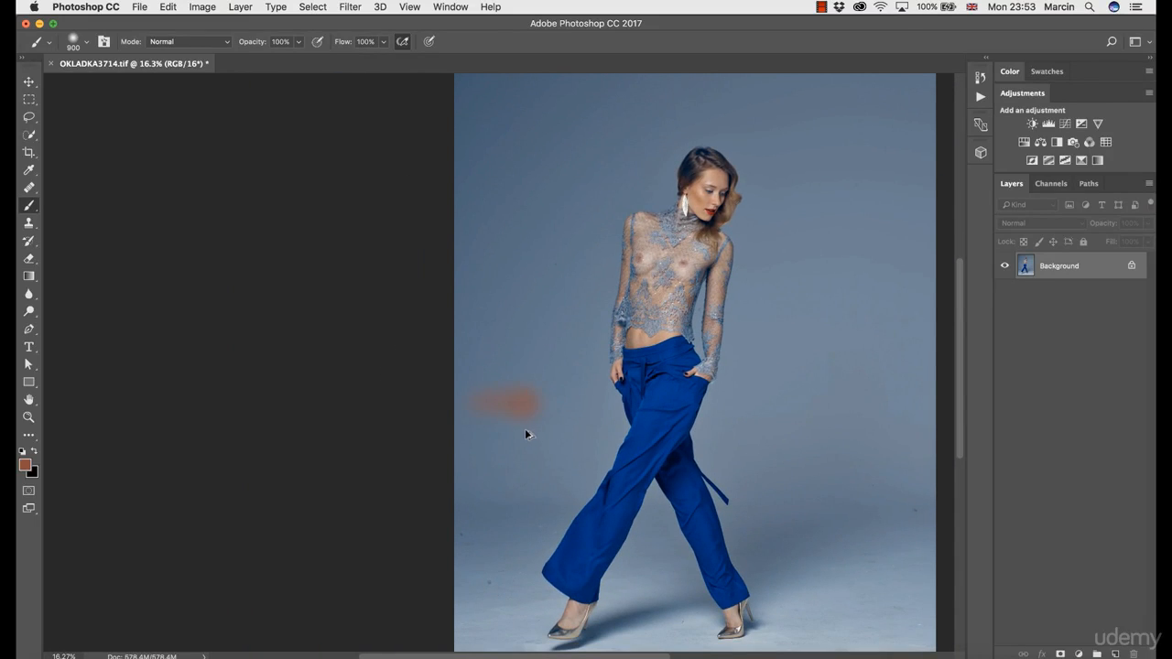
pyautogui.press('super+z')
# - Switch to the Healing Brush and set its size to 175 for retouching the floor spots beside the model's rear trouser leg
pyautogui.press('super+space')
pyautogui.moveTo(479, 463)
pyautogui.mouseDown()
pyautogui.moveTo(542, 474)
pyautogui.moveTo(492, 357)
pyautogui.moveTo(513, 293)
pyautogui.mouseUp()
pyautogui.press('space')
pyautogui.press('j')
pyautogui.press('space')
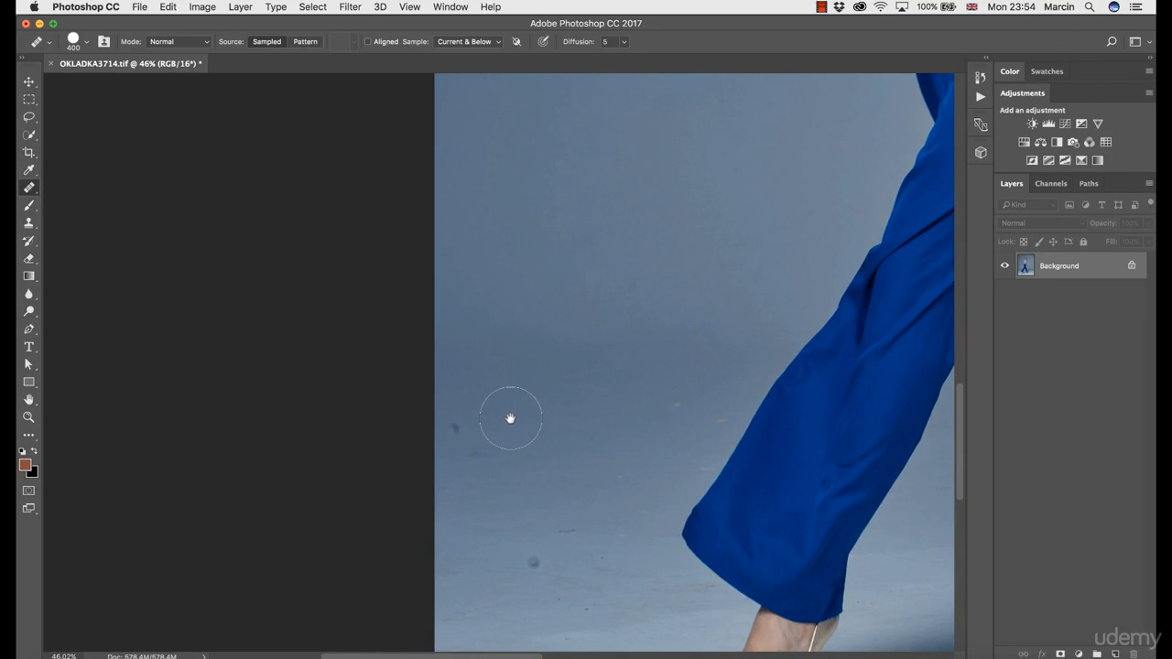
pyautogui.press('[')
pyautogui.press('[')
pyautogui.press('[')
pyautogui.press('[')
# - Create a new empty layer above the Background and name it clean
pyautogui.click(1115, 654)
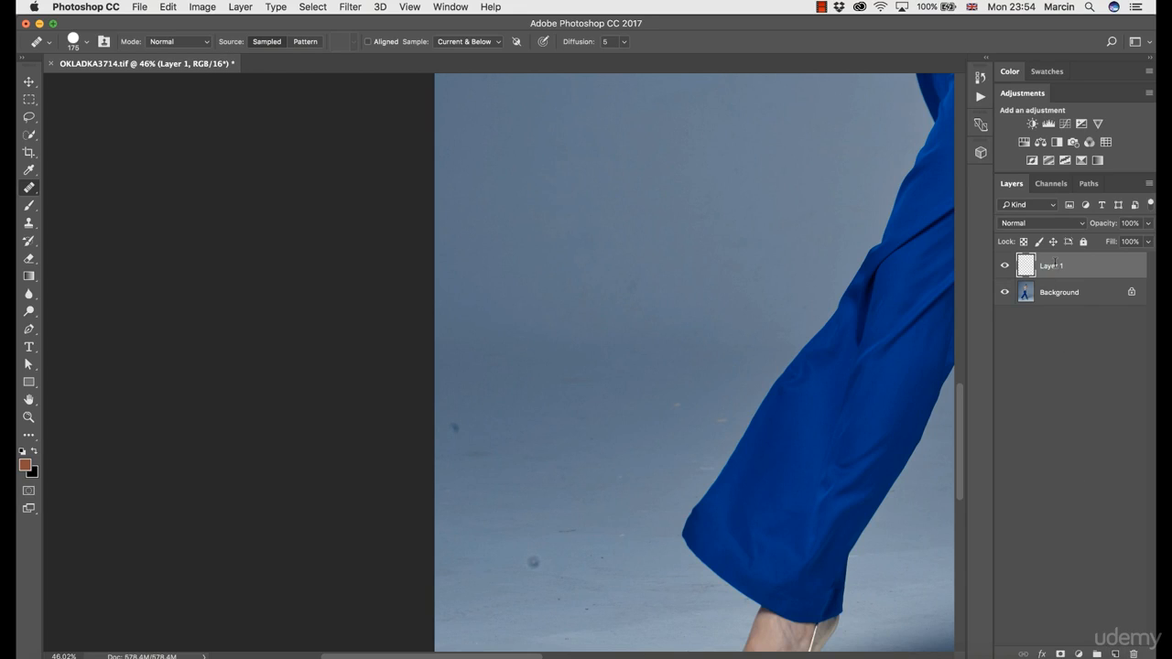
pyautogui.write('n')
pyautogui.press('Return')
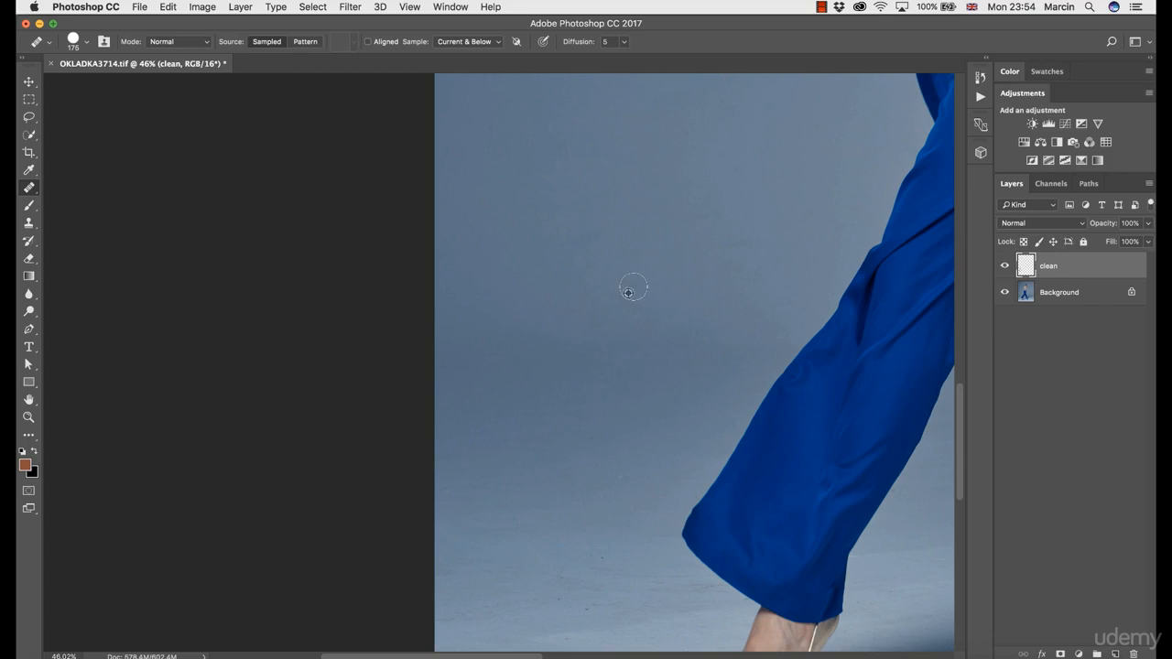
# - Heal the dark spot on the plain backdrop to the right of the model's upper body
pyautogui.press('super+space')
pyautogui.moveTo(637, 305); pyautogui.dragTo(575, 311)
pyautogui.press('super+space')
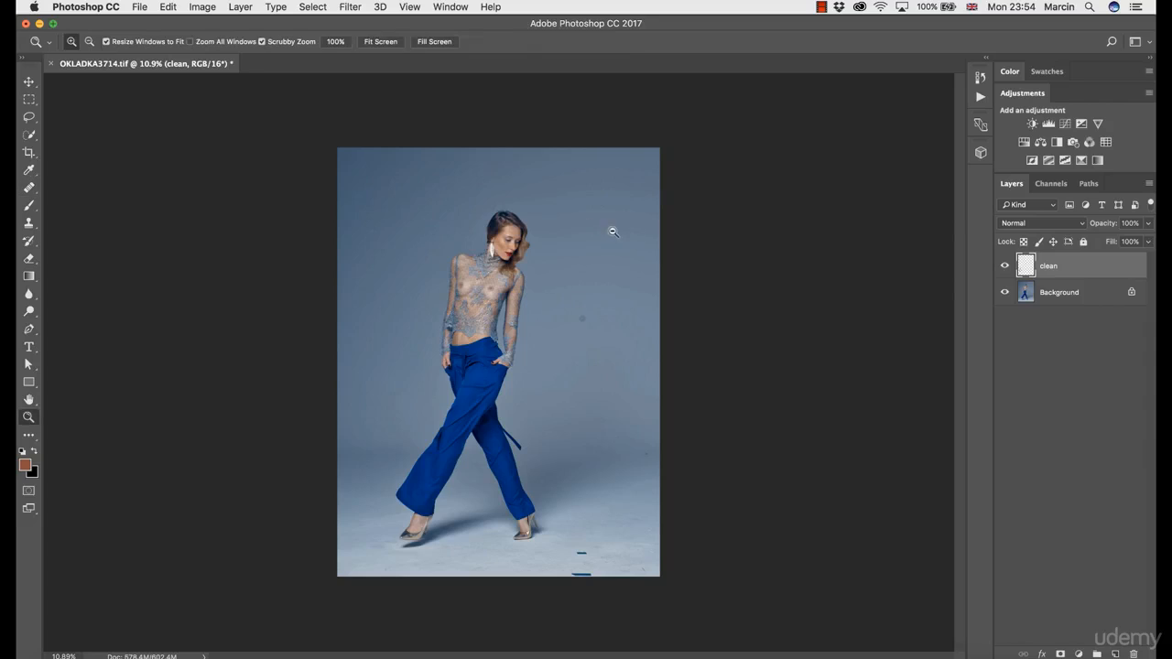
pyautogui.moveTo(614, 233); pyautogui.dragTo(671, 248)
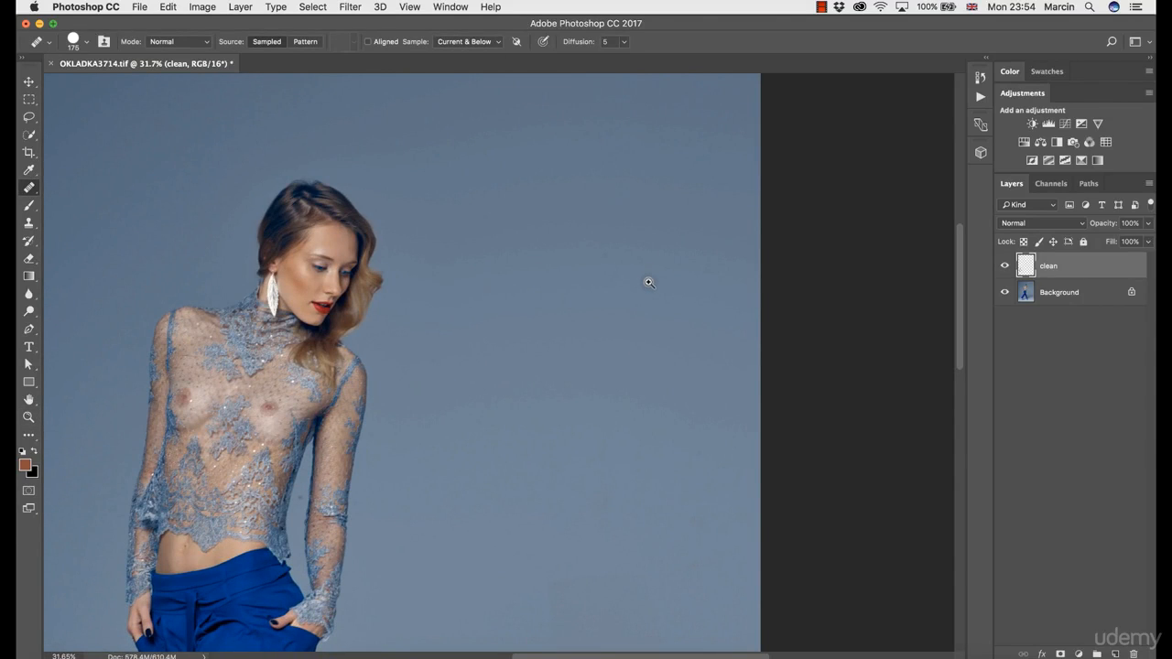
pyautogui.press('super+space')
pyautogui.moveTo(601, 379); pyautogui.dragTo(586, 450)
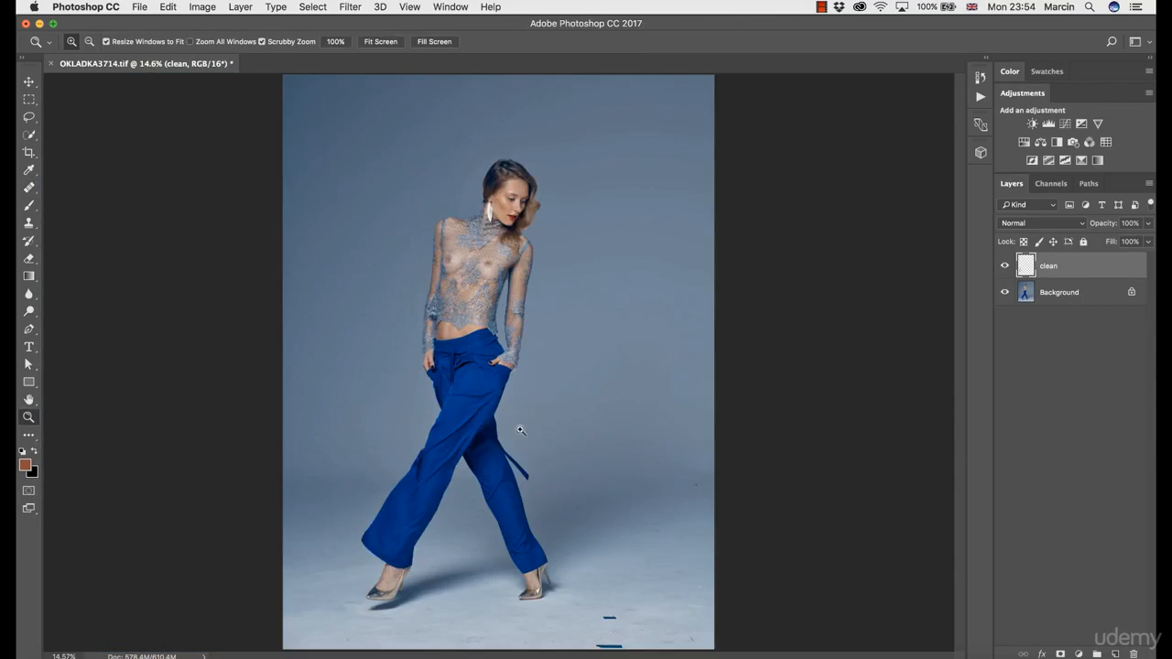
# - Add a Curves adjustment layer and bend its RGB curve into steep alternating waves, with the last low point at input 226, output 31
pyautogui.click(1080, 648)
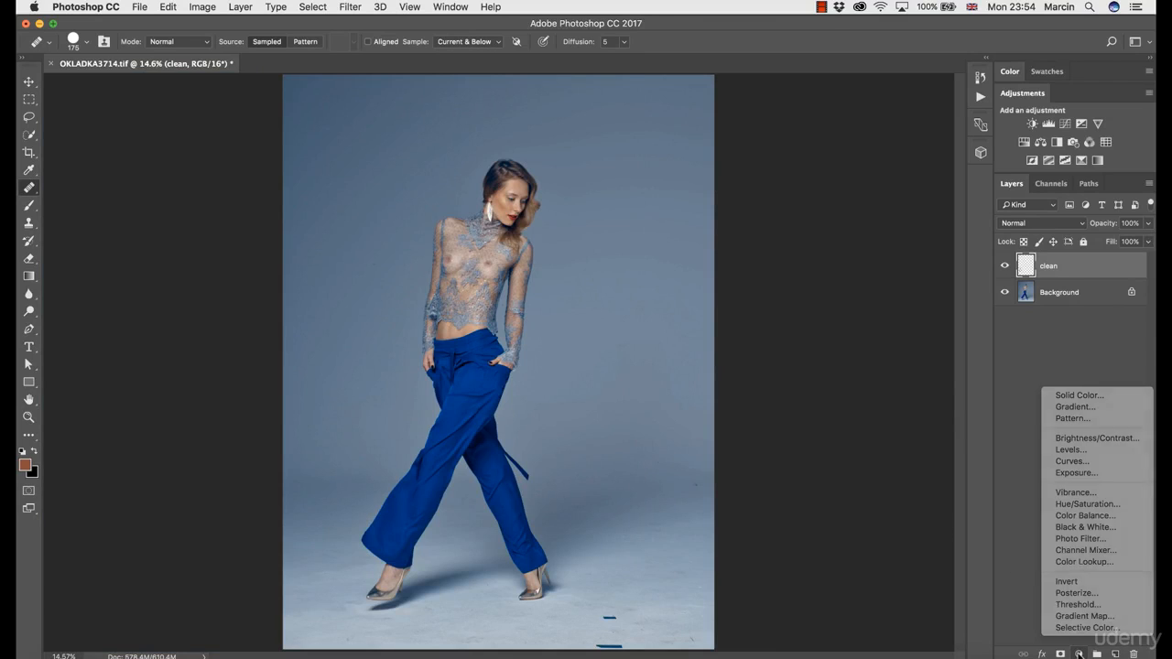
pyautogui.click(1079, 650)
pyautogui.click(1079, 651)
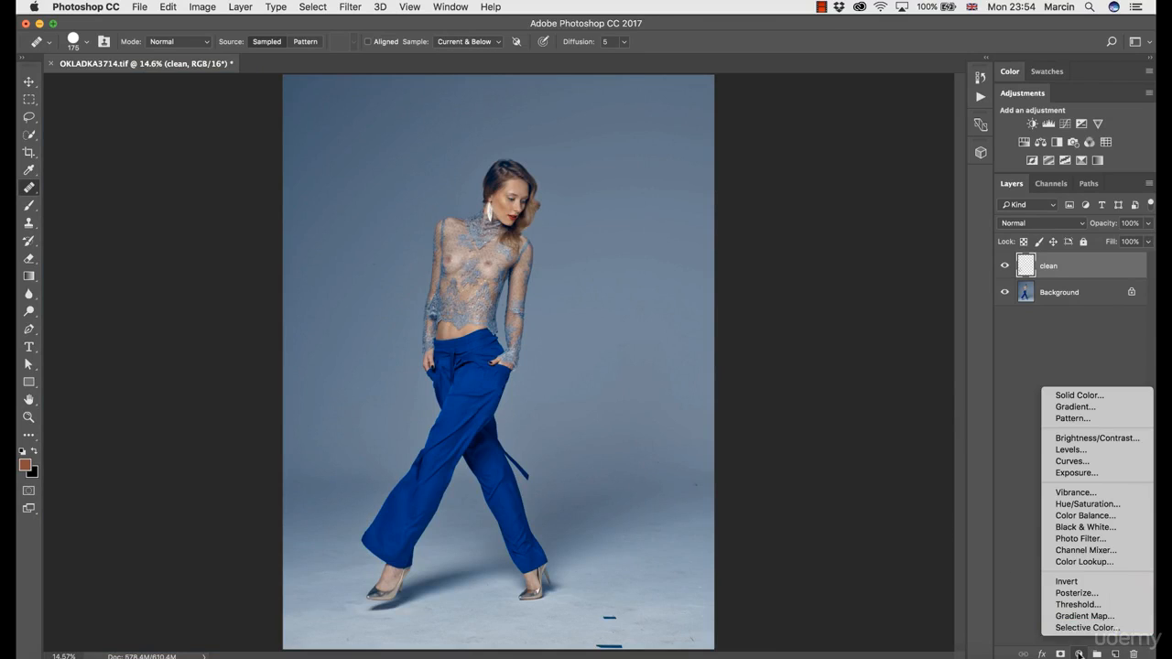
pyautogui.click(1082, 463)
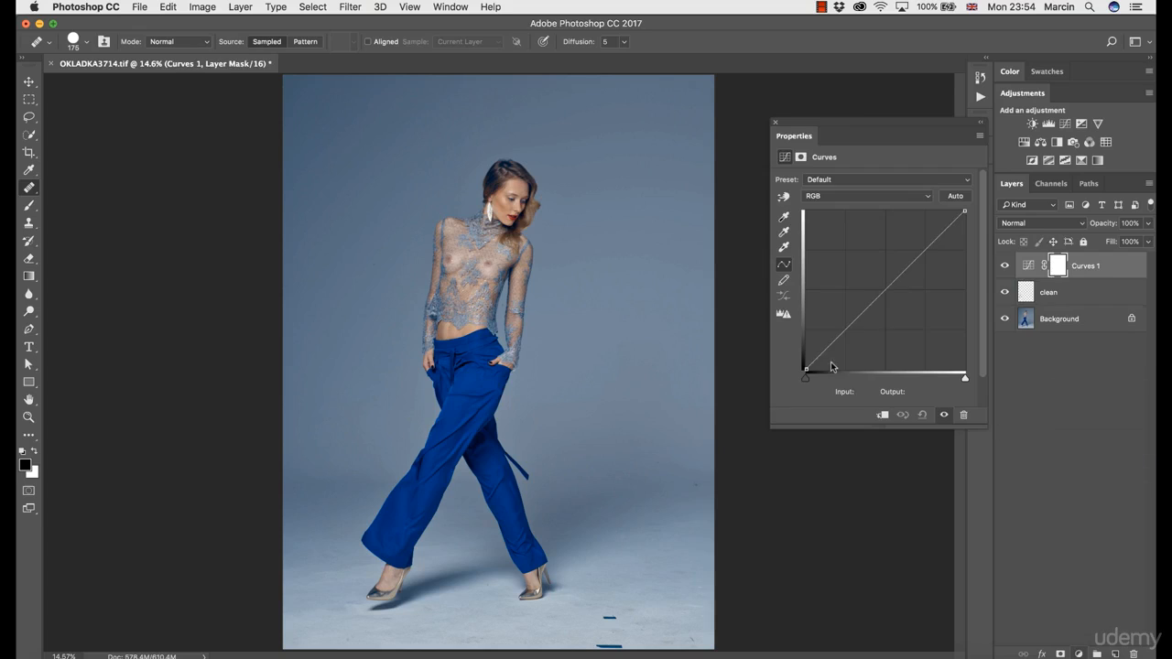
pyautogui.moveTo(836, 338); pyautogui.dragTo(951, 343)
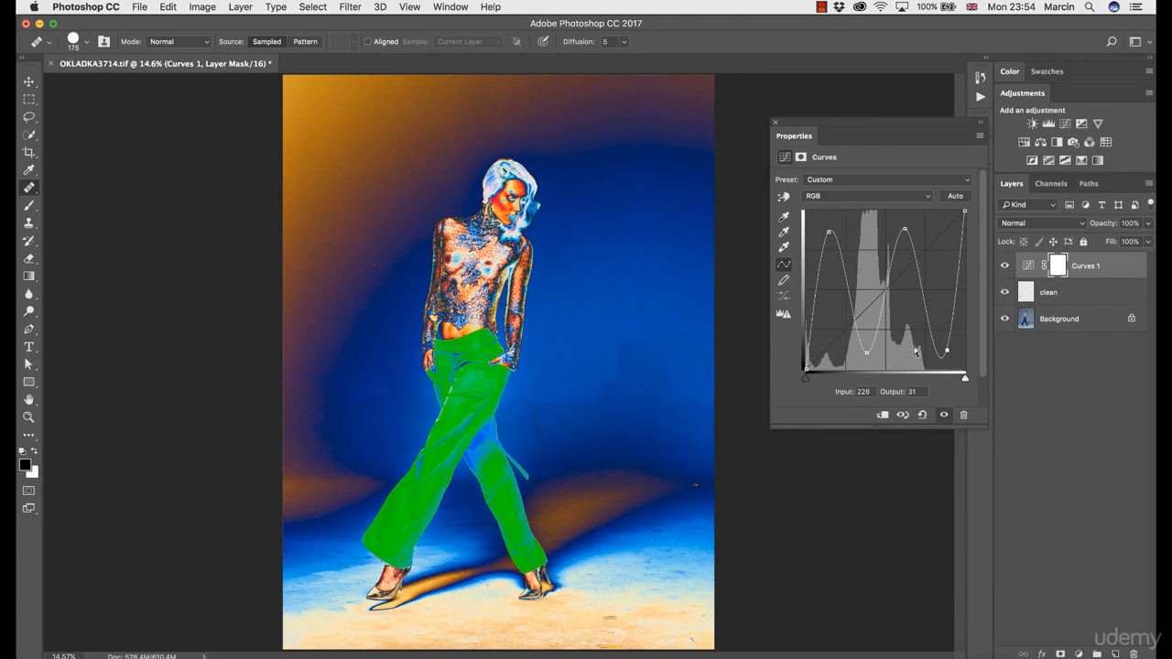
# - Examine the contrast-exaggerated backdrop to the left of the model's torso for remaining spots
pyautogui.press('z')
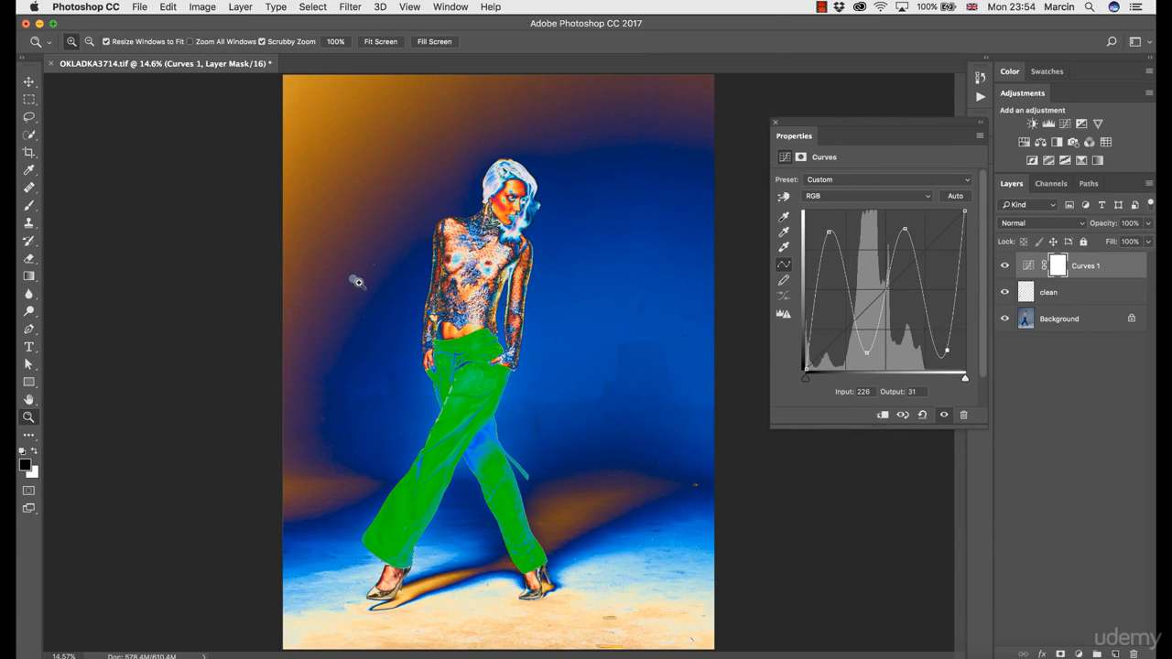
pyautogui.moveTo(362, 284); pyautogui.dragTo(374, 285)
pyautogui.press('j')
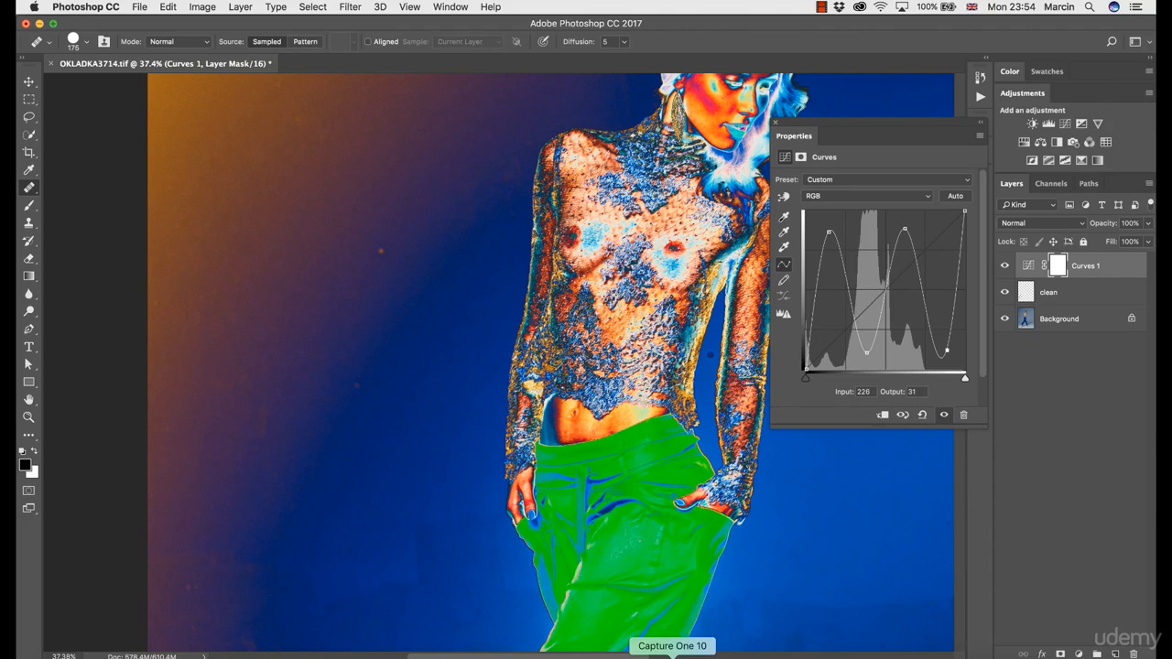
# - Quit Capture One 10 without backing up the catalog and return to Photoshop
pyautogui.rightClick(676, 656)
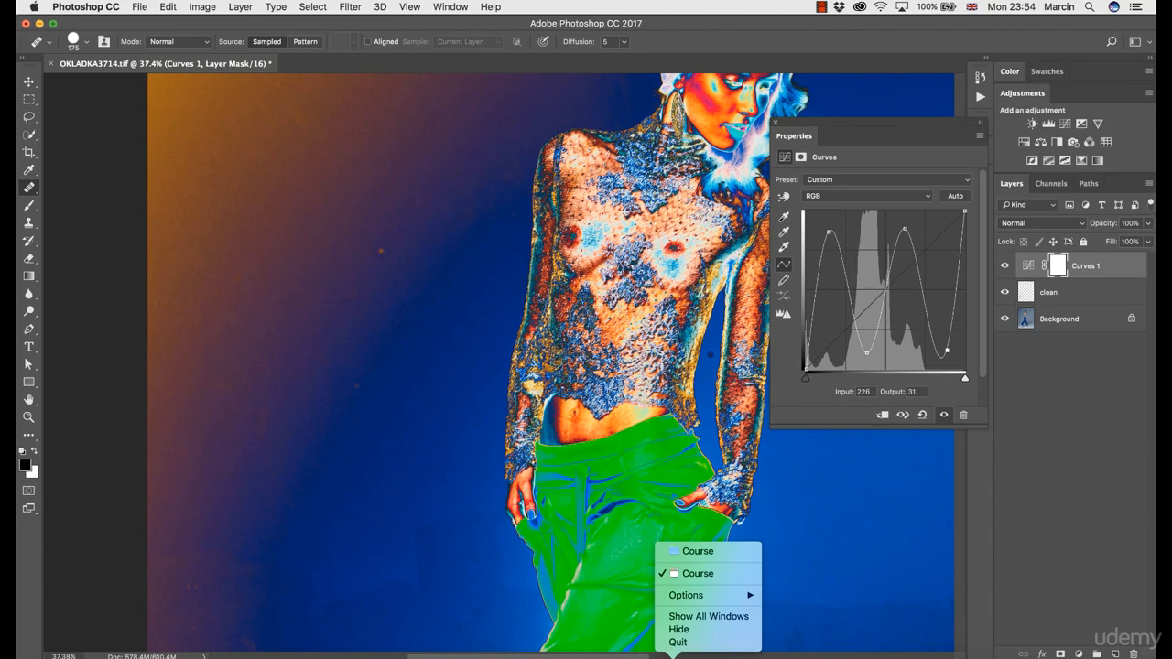
pyautogui.click(682, 643)
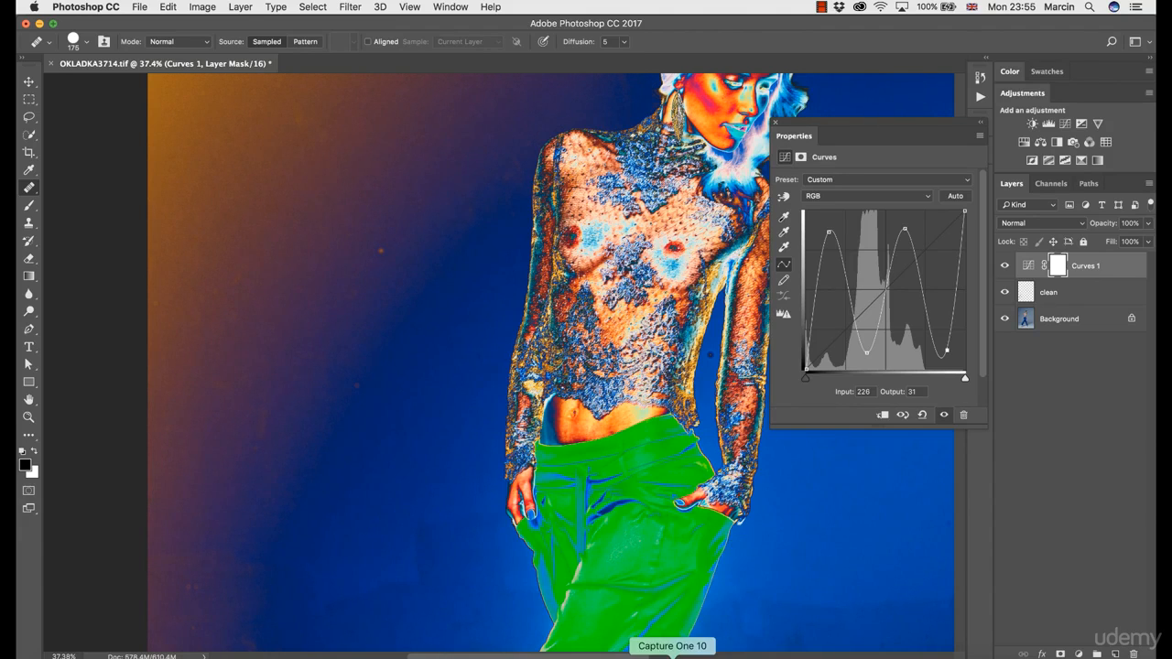
pyautogui.click(672, 652)
pyautogui.click(714, 355)
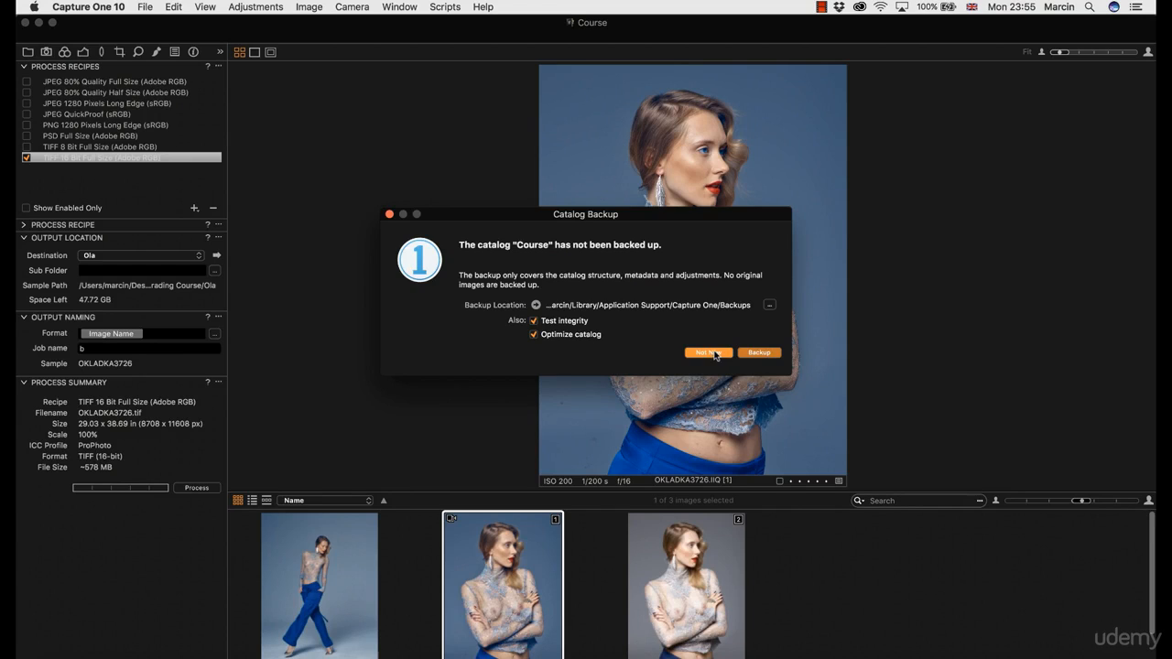
pyautogui.click(539, 653)
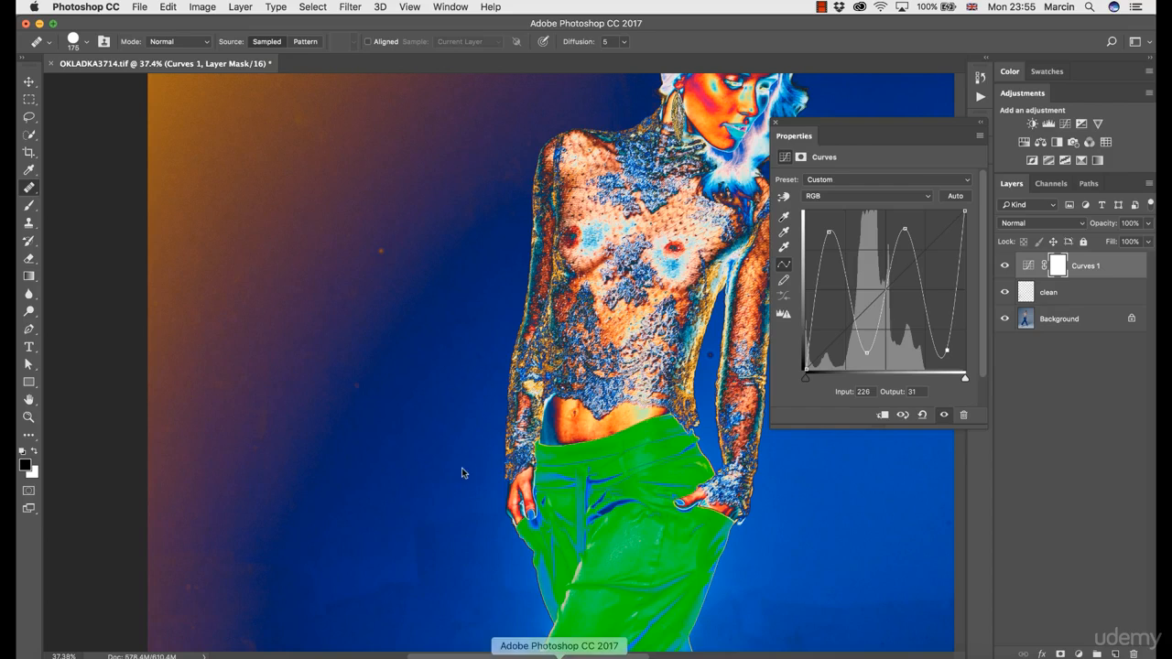
pyautogui.rightClick(373, 268)
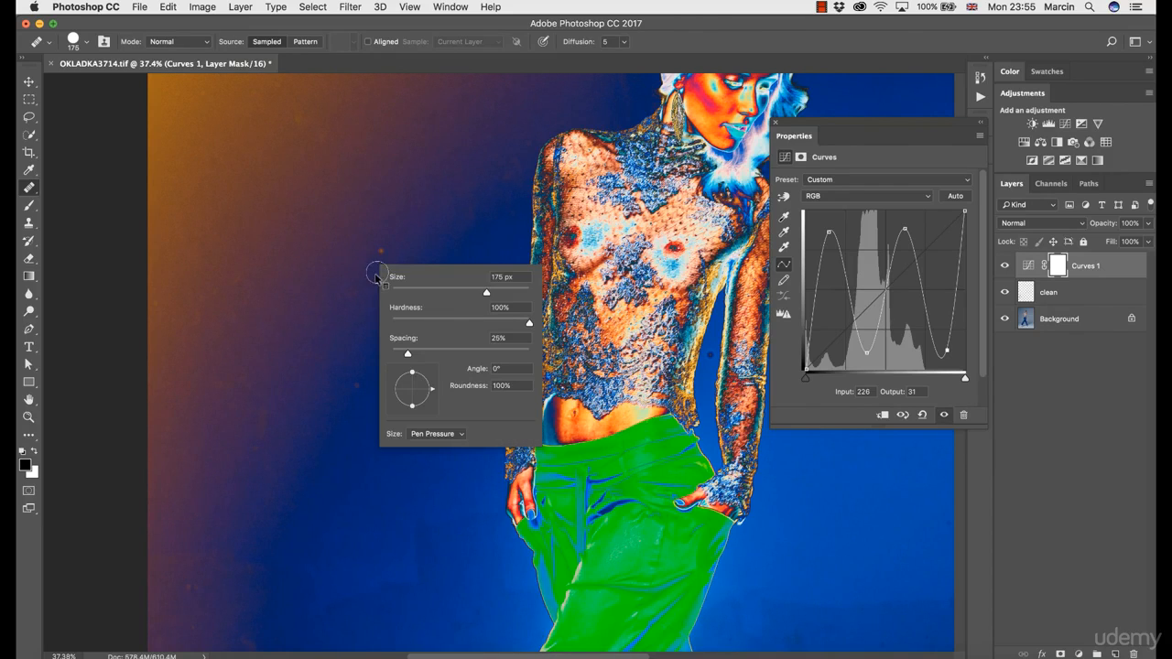
pyautogui.click(380, 225)
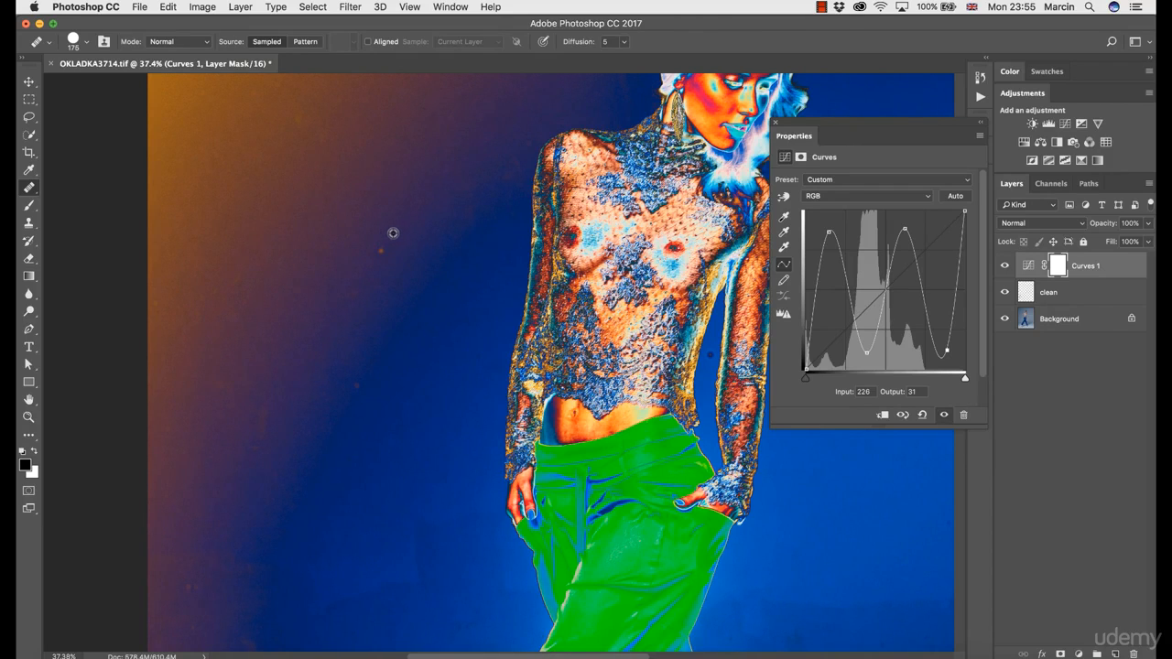
pyautogui.click(380, 252)
pyautogui.press('z')
pyautogui.press('j')
# - Select the clean layer and heal the orange spot on the backdrop to the left of the model's chest
pyautogui.click(1022, 302)
pyautogui.keyDown('alt'); pyautogui.click(389, 235); pyautogui.keyUp('alt')
pyautogui.click(384, 250)
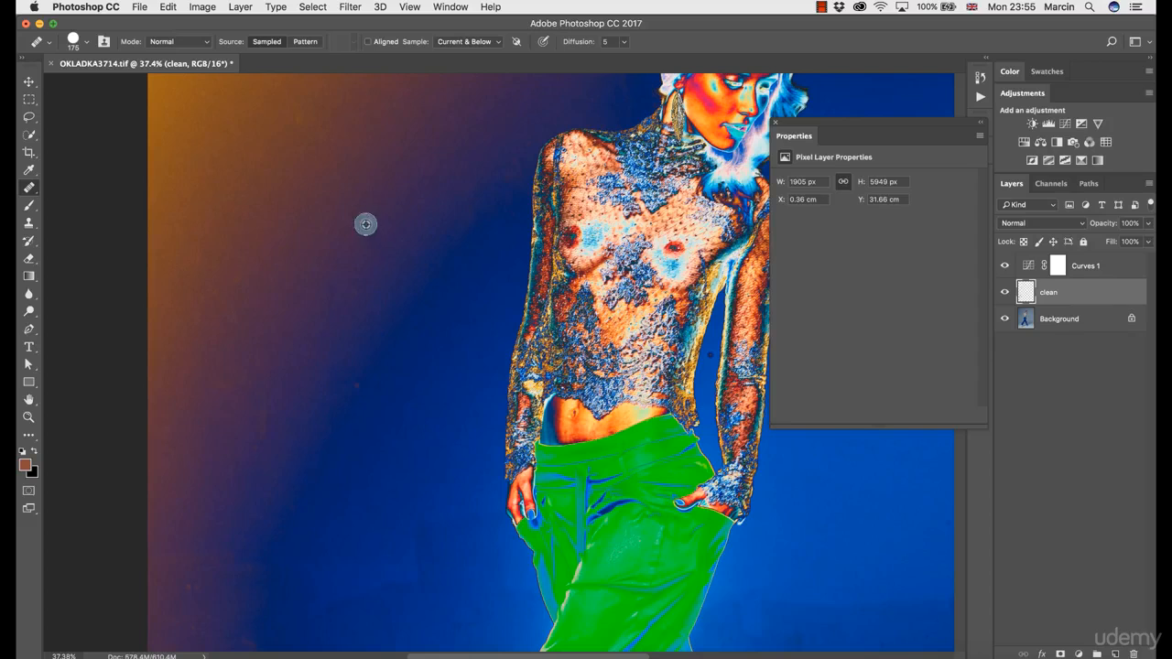
# - Heal the spots on the upper-left backdrop and just above the model's head, sampling clean areas nearby
pyautogui.moveTo(333, 224); pyautogui.dragTo(330, 344)
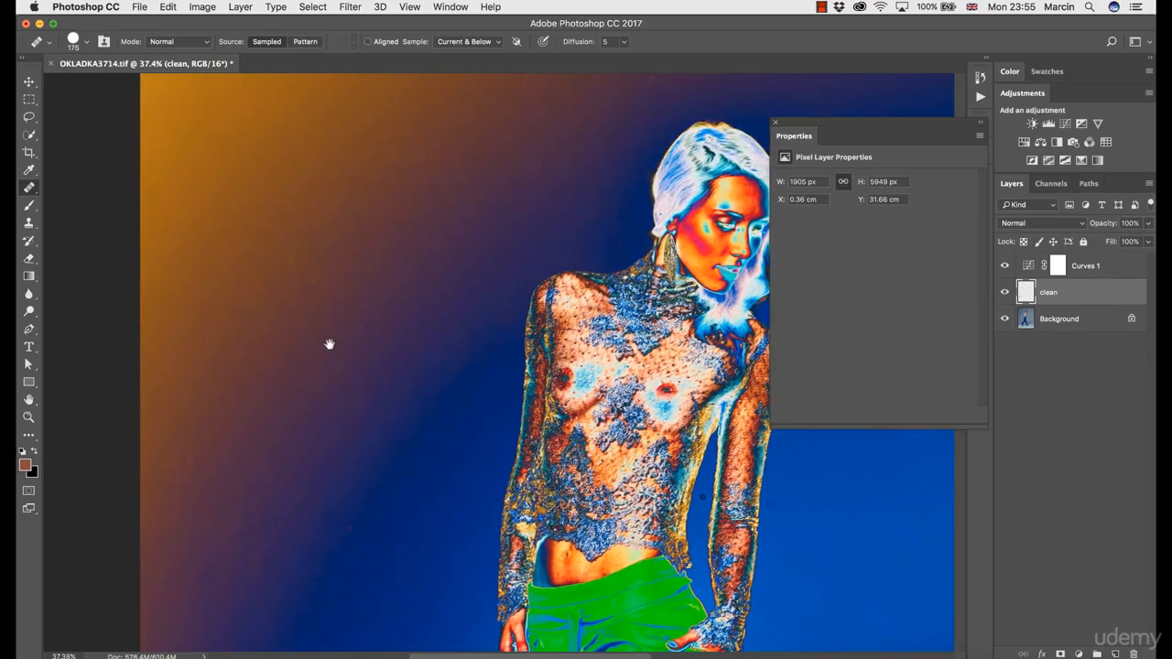
pyautogui.keyDown('alt'); pyautogui.click(291, 273); pyautogui.keyUp('alt')
pyautogui.click(315, 280)
pyautogui.moveTo(424, 203); pyautogui.dragTo(411, 271)
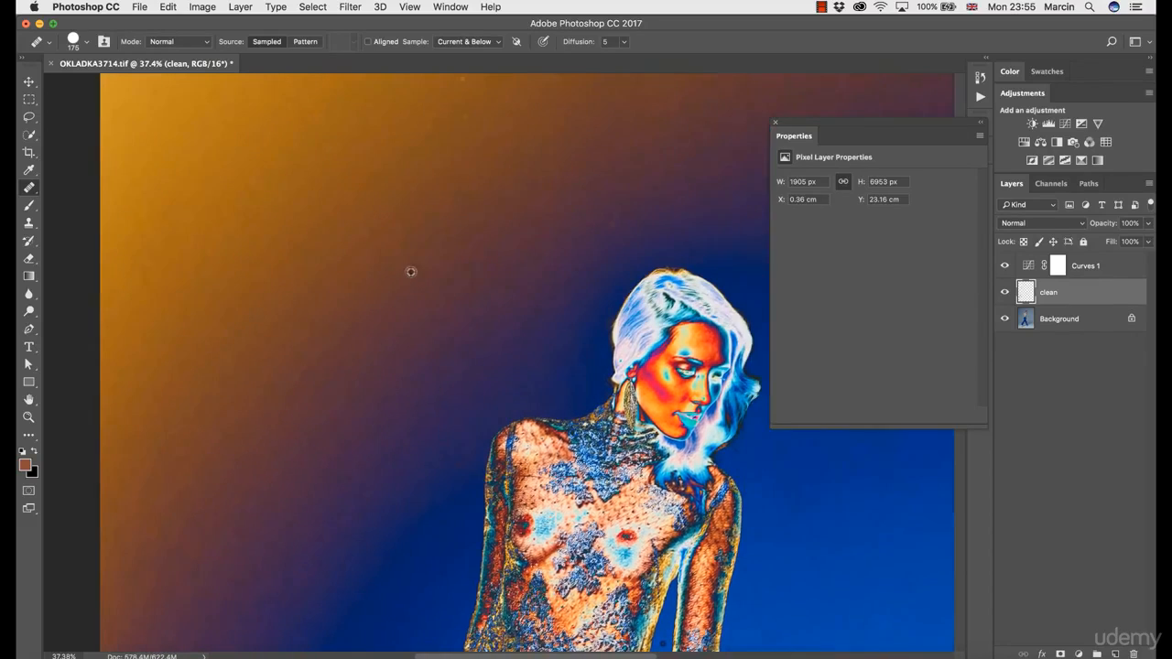
pyautogui.keyDown('alt'); pyautogui.click(461, 307); pyautogui.keyUp('alt')
pyautogui.click(465, 279)
pyautogui.click(615, 222)
pyautogui.keyDown('alt'); pyautogui.click(609, 191); pyautogui.keyUp('alt')
pyautogui.click(528, 196)
# - Heal the remaining specks near the photo's top edge and around the backdrop above the model's hair
pyautogui.moveTo(472, 180); pyautogui.dragTo(476, 250)
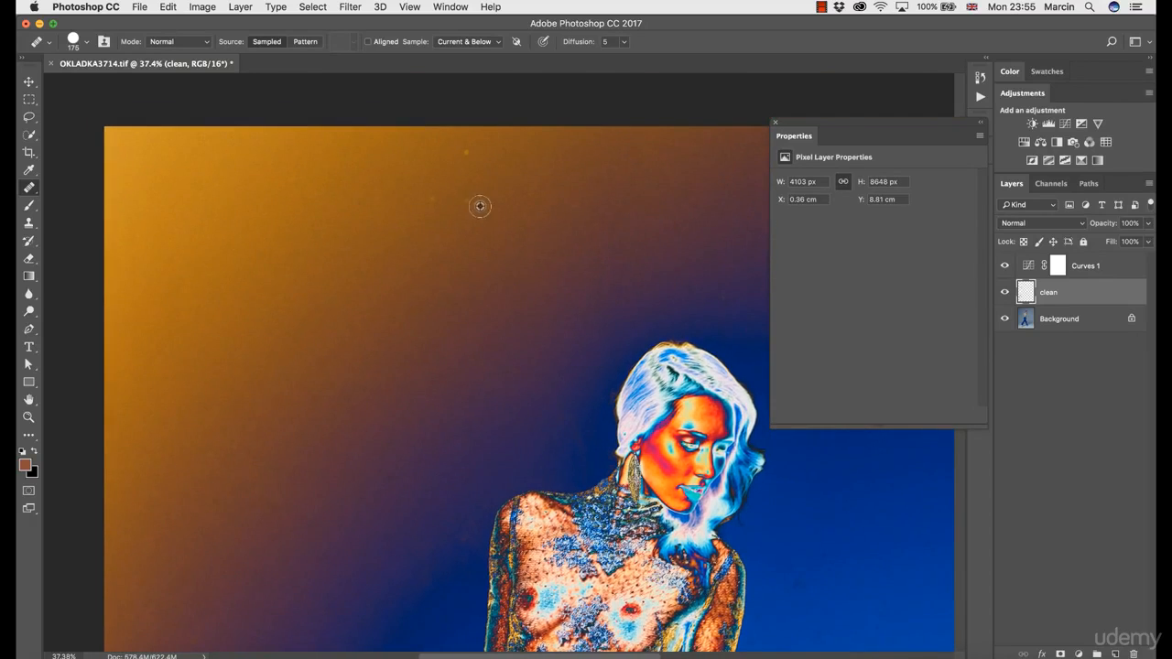
pyautogui.click(470, 203)
pyautogui.moveTo(436, 319); pyautogui.dragTo(309, 242)
pyautogui.keyDown('alt'); pyautogui.click(603, 206); pyautogui.keyUp('alt')
pyautogui.click(590, 225)
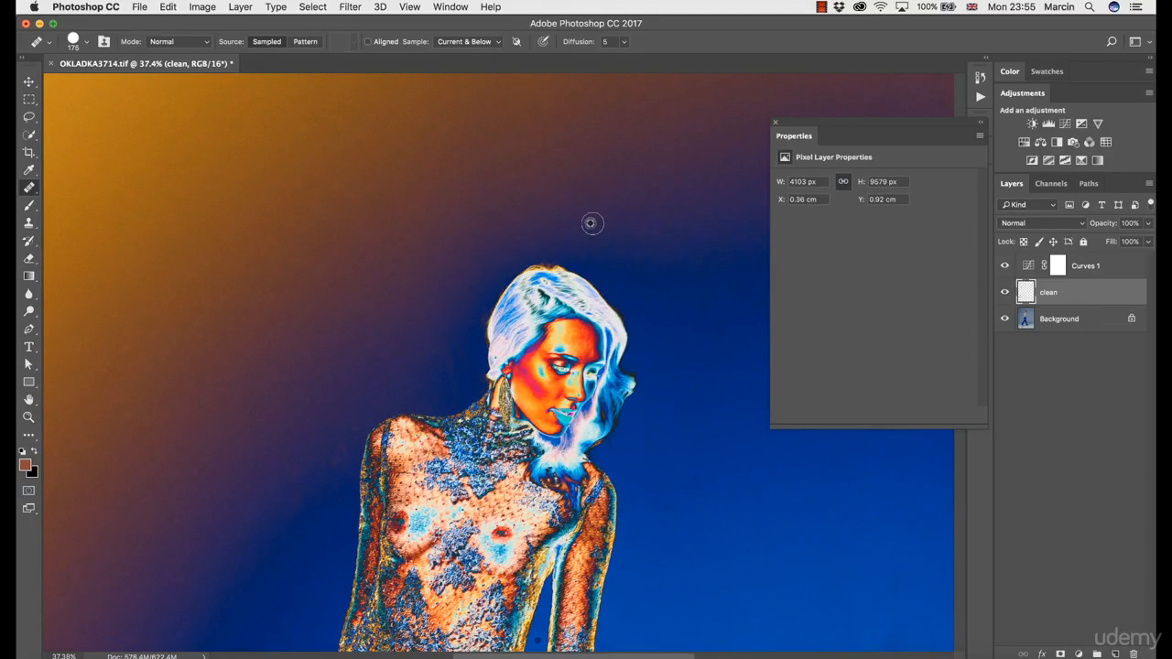
pyautogui.click(505, 215)
# - Heal the specks on the backdrop left of the model's arm and enlarge the Healing Brush to 250
pyautogui.moveTo(371, 284); pyautogui.dragTo(526, 264)
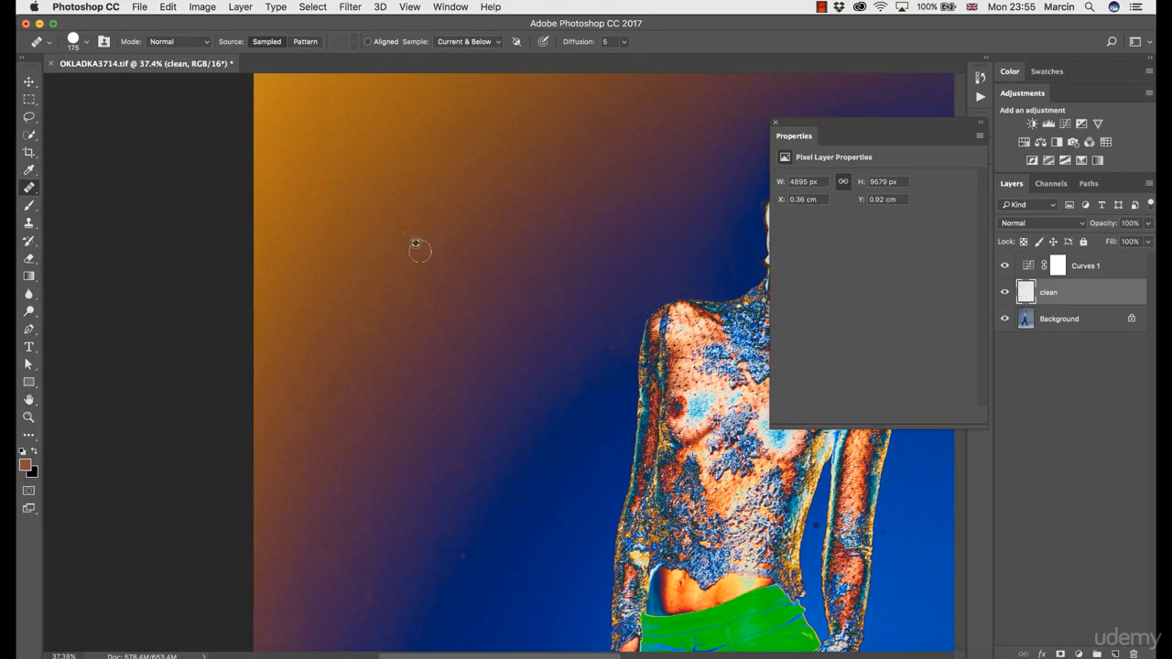
pyautogui.keyDown('alt'); pyautogui.click(398, 318); pyautogui.keyUp('alt')
pyautogui.click(408, 304)
pyautogui.moveTo(358, 405); pyautogui.dragTo(358, 335)
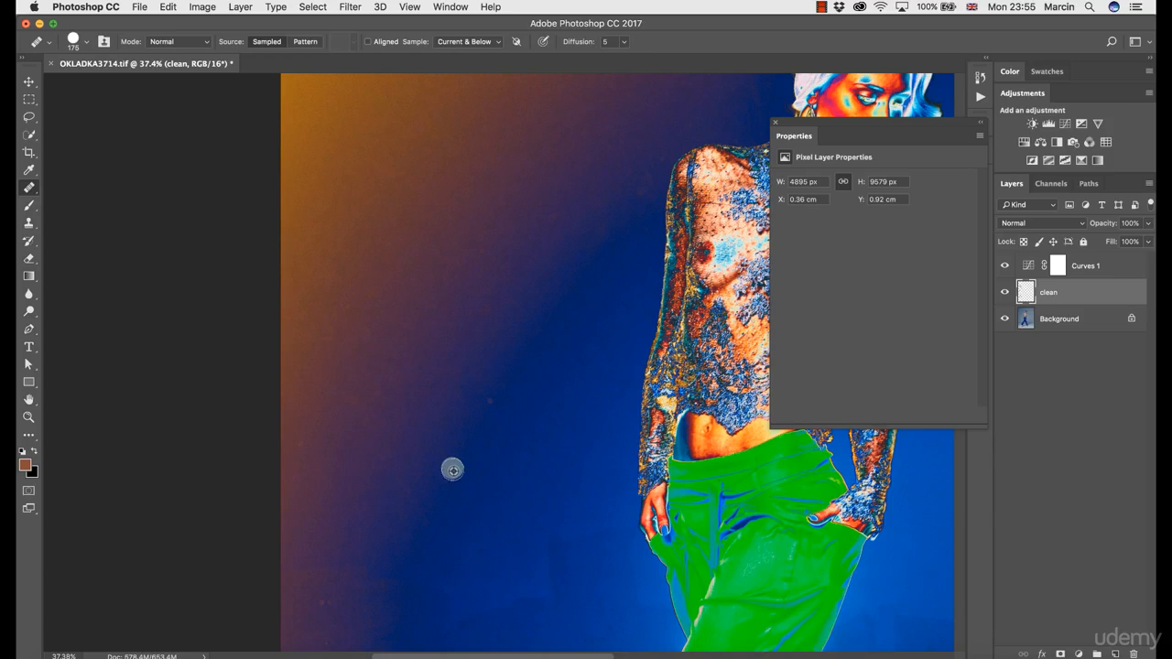
pyautogui.press(']')
pyautogui.press(']')
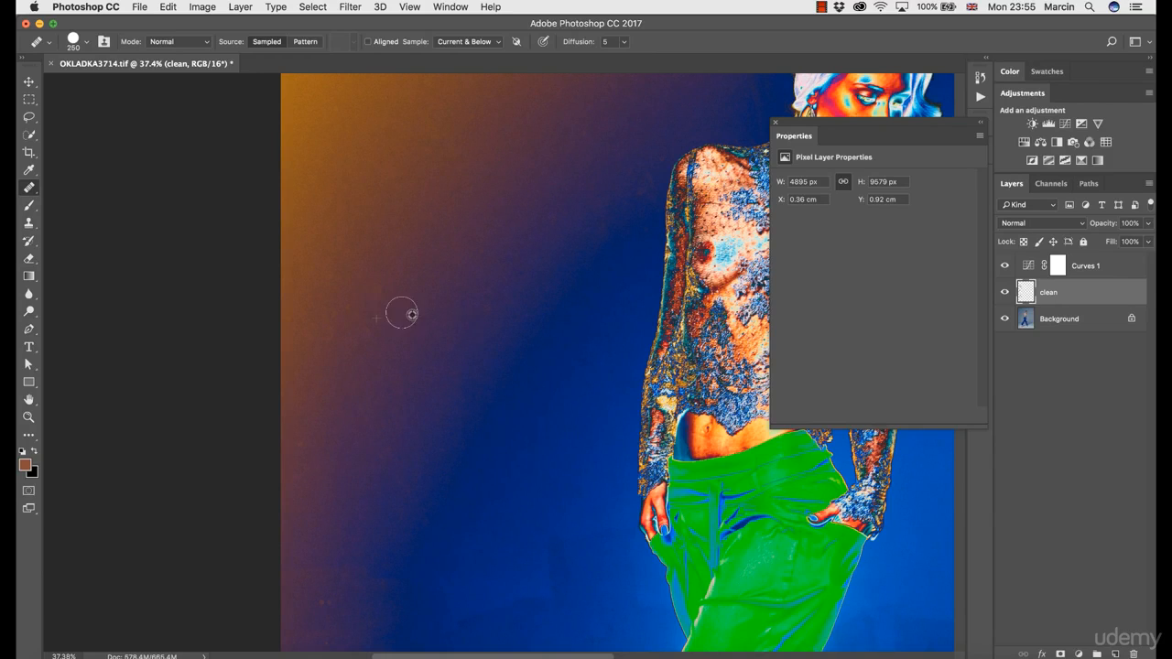
# - Heal the uneven marks on the backdrop between the photo's left edge and the model's hand and trousers
pyautogui.moveTo(421, 452); pyautogui.dragTo(427, 335)
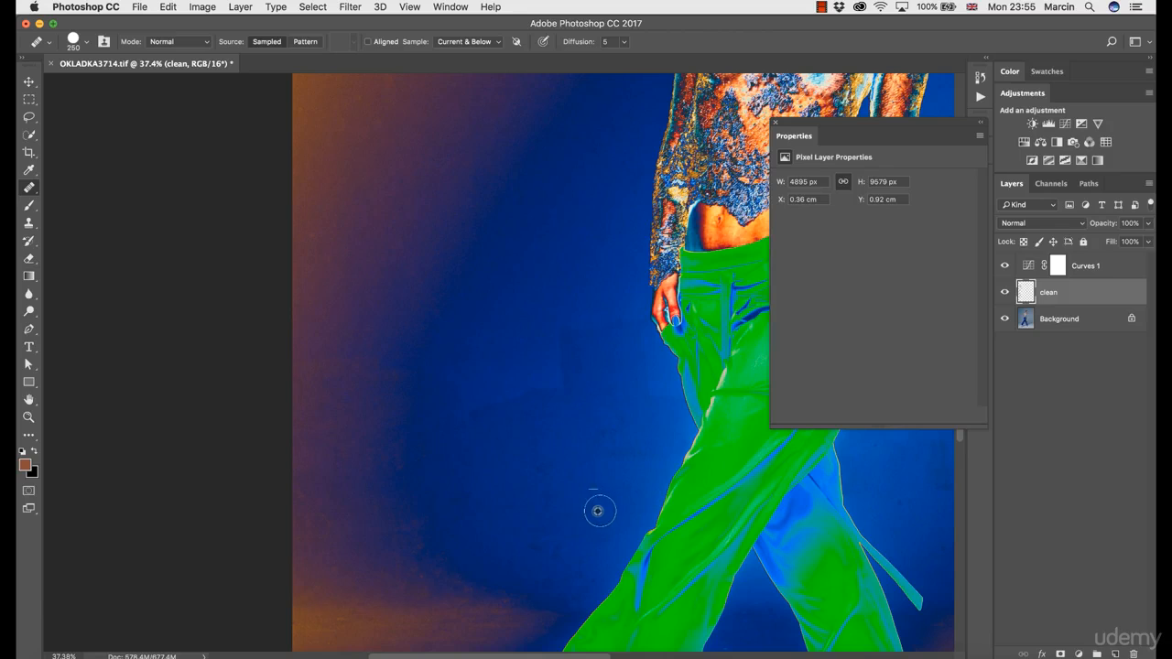
pyautogui.keyDown('alt'); pyautogui.click(511, 366); pyautogui.keyUp('alt')
pyautogui.moveTo(549, 395); pyautogui.dragTo(467, 411)
pyautogui.keyDown('alt'); pyautogui.click(538, 338); pyautogui.keyUp('alt')
pyautogui.moveTo(560, 335); pyautogui.dragTo(568, 342)
# - Hide the Curves 1 layer and heal away the two tape strips on the floor near the photo's bottom edge
pyautogui.moveTo(508, 389)
pyautogui.mouseDown()
pyautogui.moveTo(468, 356)
pyautogui.moveTo(394, 211)
pyautogui.mouseUp()
pyautogui.moveTo(575, 568); pyautogui.dragTo(452, 358)
pyautogui.moveTo(508, 491); pyautogui.dragTo(295, 410)
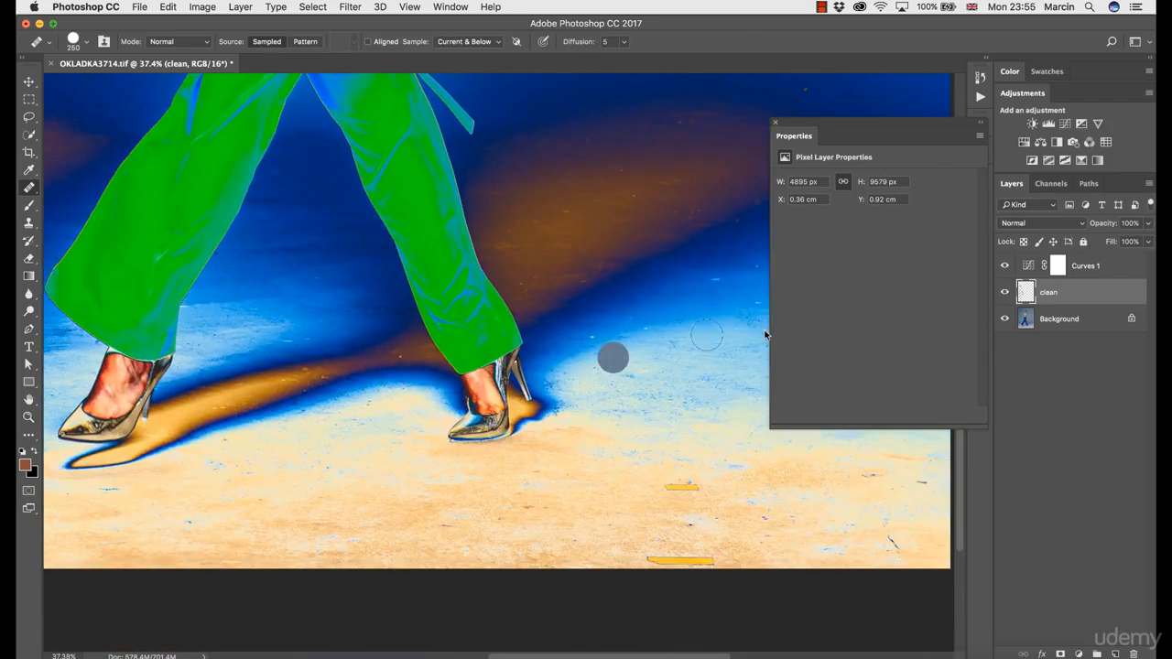
pyautogui.click(1004, 266)
pyautogui.moveTo(656, 495); pyautogui.dragTo(695, 491)
pyautogui.moveTo(654, 555)
pyautogui.mouseDown()
pyautogui.moveTo(714, 559)
pyautogui.moveTo(667, 539)
pyautogui.moveTo(680, 542)
pyautogui.moveTo(687, 520)
pyautogui.moveTo(720, 519)
pyautogui.mouseUp()
pyautogui.keyDown('alt'); pyautogui.click(665, 518); pyautogui.keyUp('alt')
pyautogui.click(775, 122)
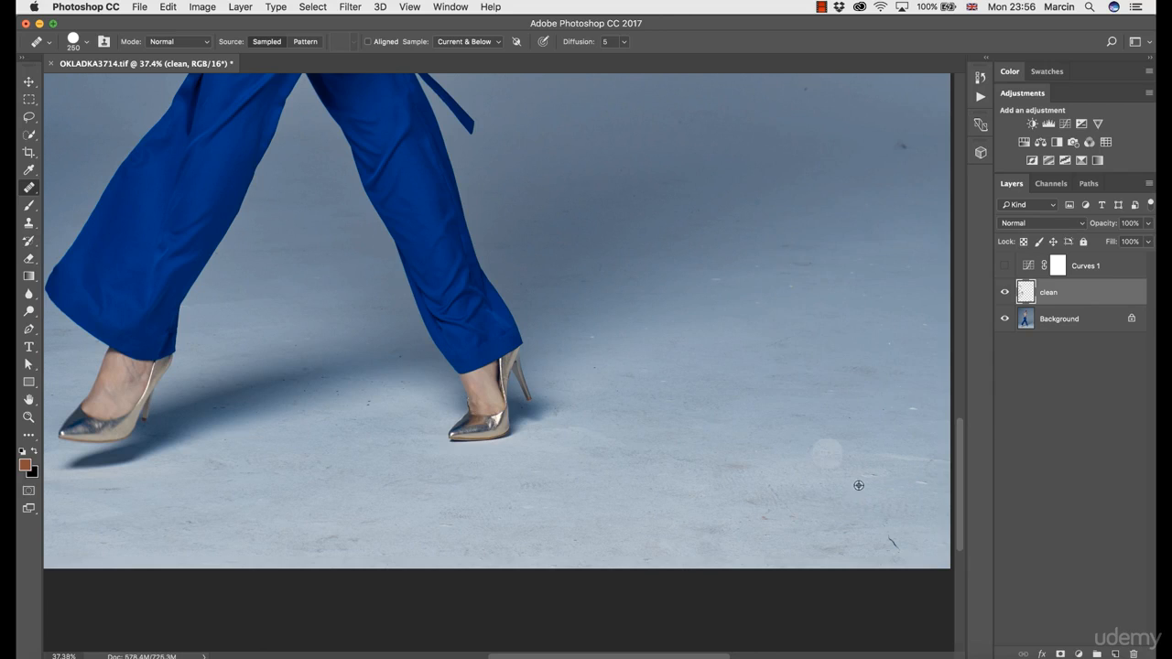
# - Heal the dark scratch and nearby marks on the floor in the photo's lower-right corner
pyautogui.keyDown('alt'); pyautogui.click(895, 532); pyautogui.keyUp('alt')
pyautogui.moveTo(895, 547); pyautogui.dragTo(882, 541)
pyautogui.keyDown('alt'); pyautogui.click(856, 525); pyautogui.keyUp('alt')
pyautogui.click(843, 514)
# - Heal the dark spots on the floor and backdrop near the photo's right edge, behind the model's heel
pyautogui.moveTo(803, 504); pyautogui.dragTo(663, 437)
pyautogui.moveTo(960, 60); pyautogui.dragTo(1034, 49)
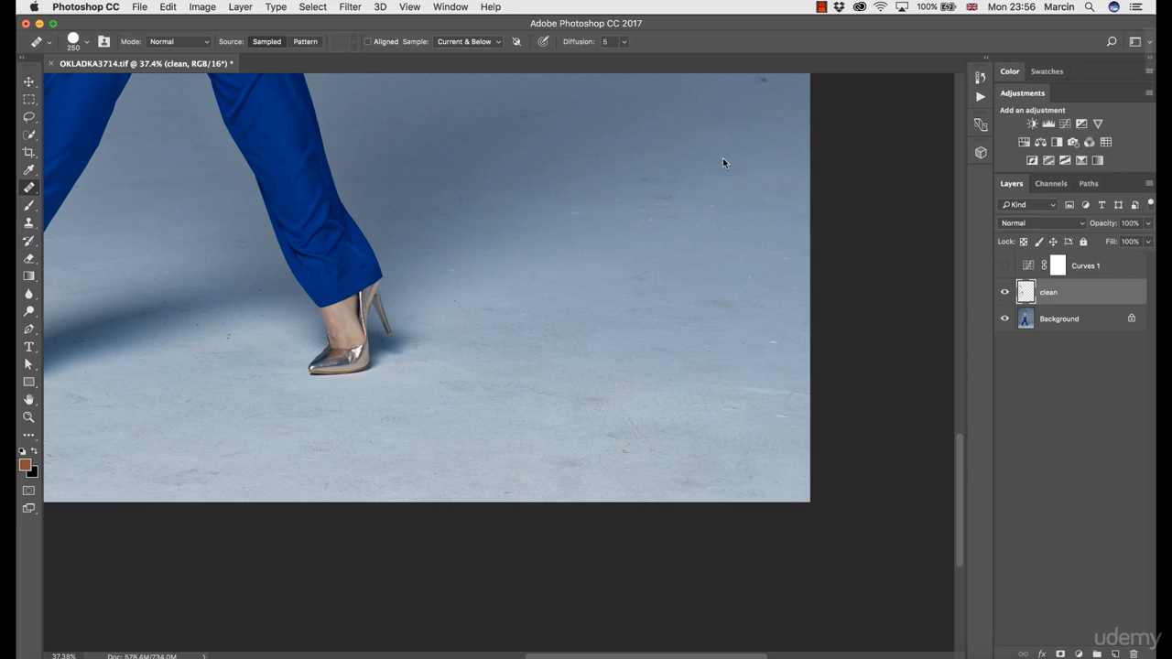
pyautogui.moveTo(702, 227); pyautogui.dragTo(717, 378)
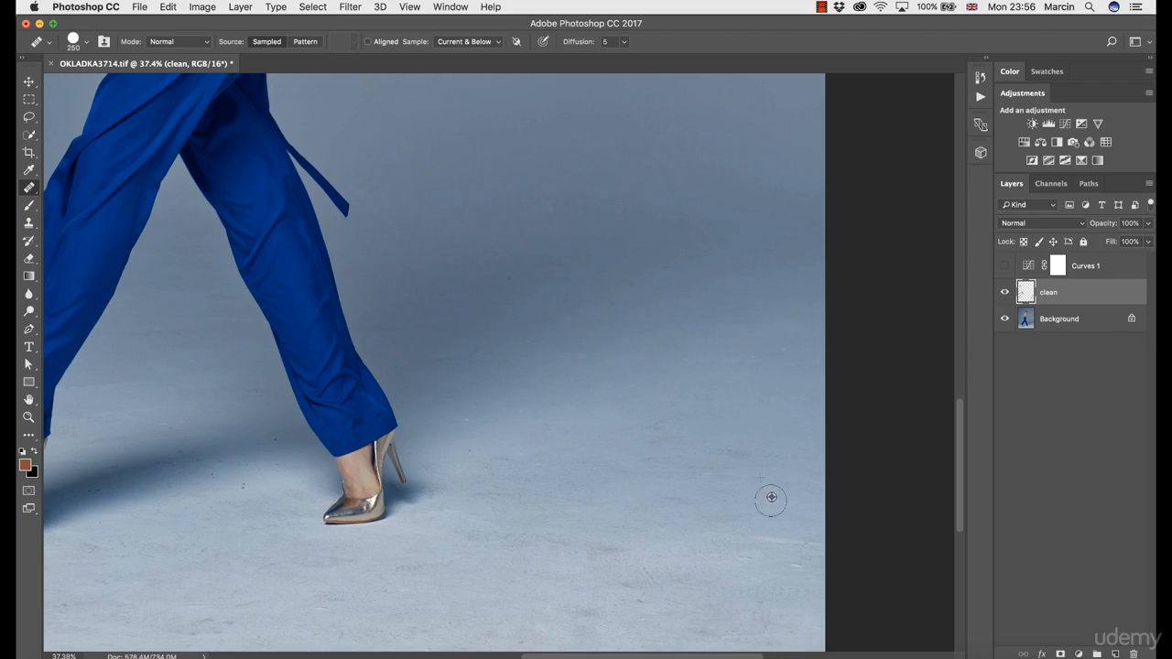
# - Heal the scuffs and dark marks on the floor between the model's front shoe and the photo's lower-right corner
pyautogui.scroll(-5, 650, 495)
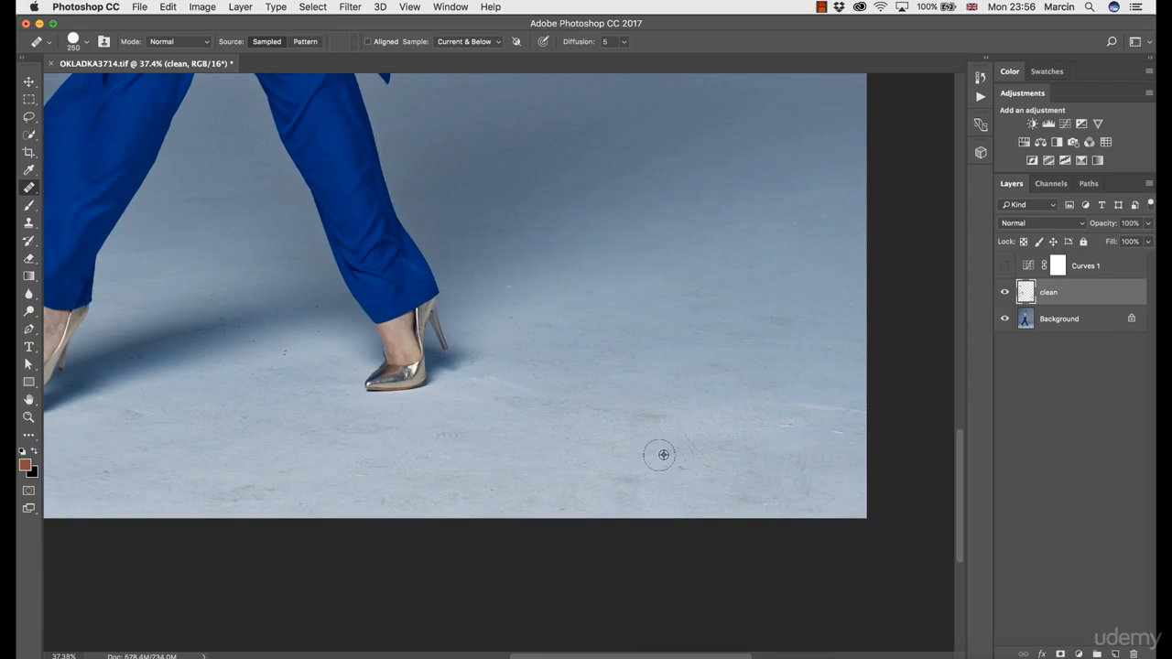
pyautogui.keyDown('alt'); pyautogui.click(664, 455); pyautogui.keyUp('alt')
pyautogui.moveTo(678, 470); pyautogui.dragTo(696, 468)
pyautogui.keyDown('alt'); pyautogui.click(696, 424); pyautogui.keyUp('alt')
pyautogui.moveTo(688, 428); pyautogui.dragTo(698, 458)
pyautogui.click(698, 367)
pyautogui.keyDown('alt'); pyautogui.click(597, 408); pyautogui.keyUp('alt')
pyautogui.moveTo(631, 414); pyautogui.dragTo(654, 421)
# - Heal the small marks on the floor and in the shadow between the model's two feet
pyautogui.hscroll(-5, 261, 397)
pyautogui.scroll(2, 262, 397)
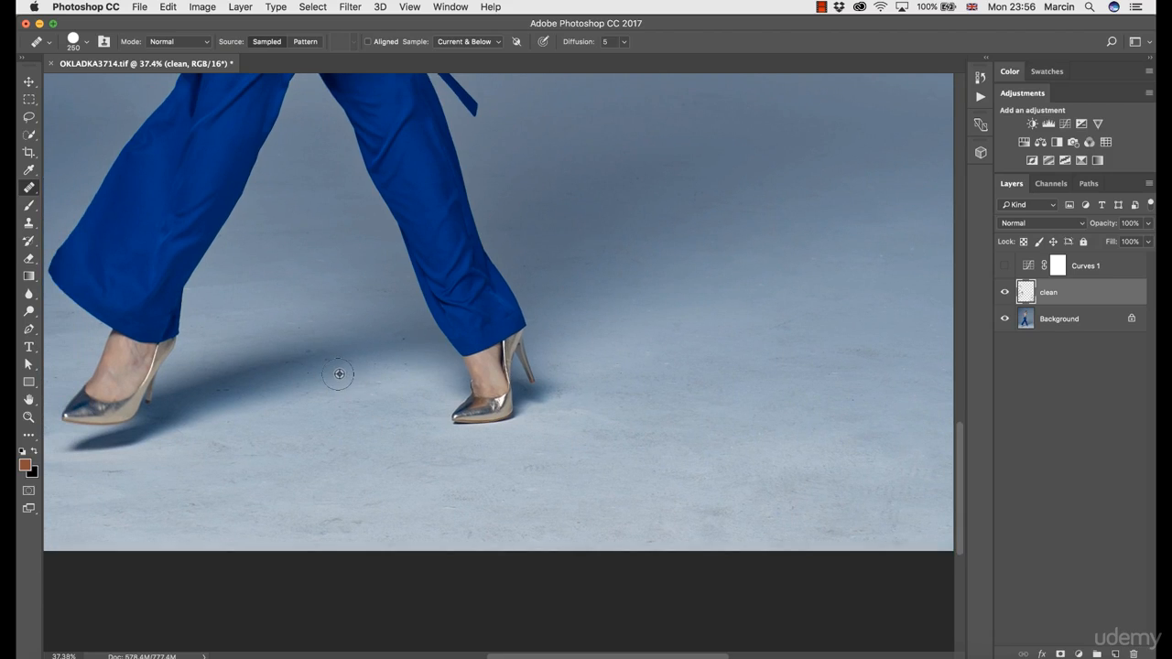
pyautogui.keyDown('alt'); pyautogui.click(301, 380); pyautogui.keyUp('alt')
pyautogui.click(277, 384)
pyautogui.keyDown('alt'); pyautogui.click(237, 296); pyautogui.keyUp('alt')
pyautogui.click(223, 292)
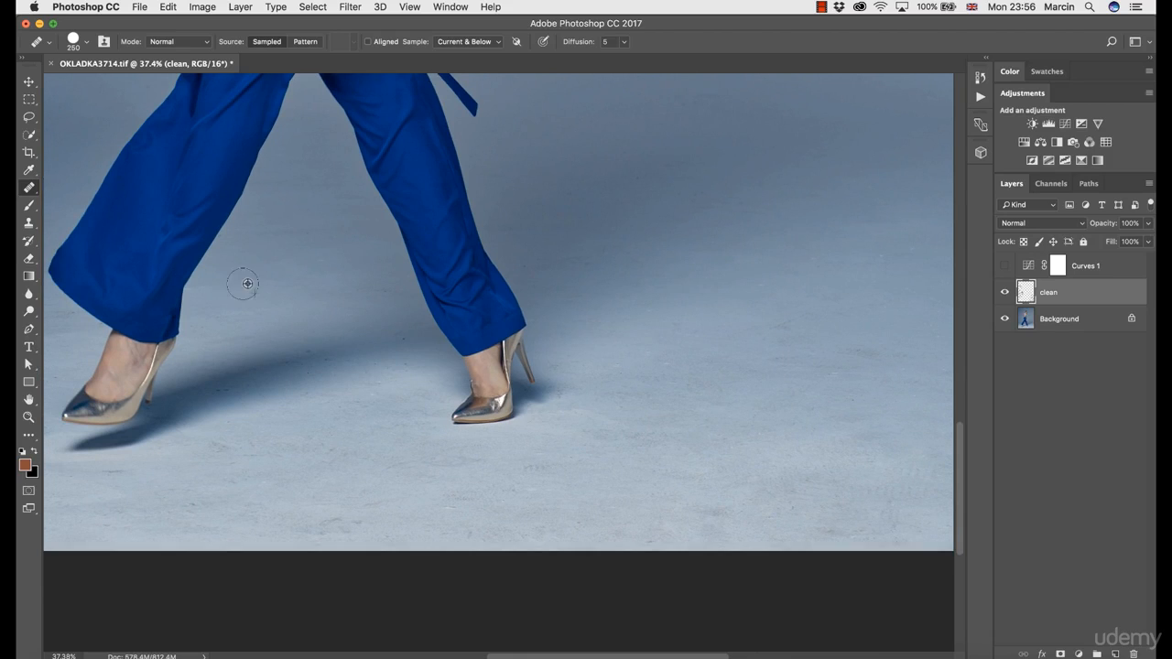
pyautogui.keyDown('alt'); pyautogui.click(407, 366); pyautogui.keyUp('alt')
pyautogui.click(403, 368)
# - Examine the cleaned photo as a whole and up close around the model's face
pyautogui.moveTo(402, 471); pyautogui.dragTo(350, 465)
pyautogui.moveTo(414, 192); pyautogui.dragTo(391, 383)
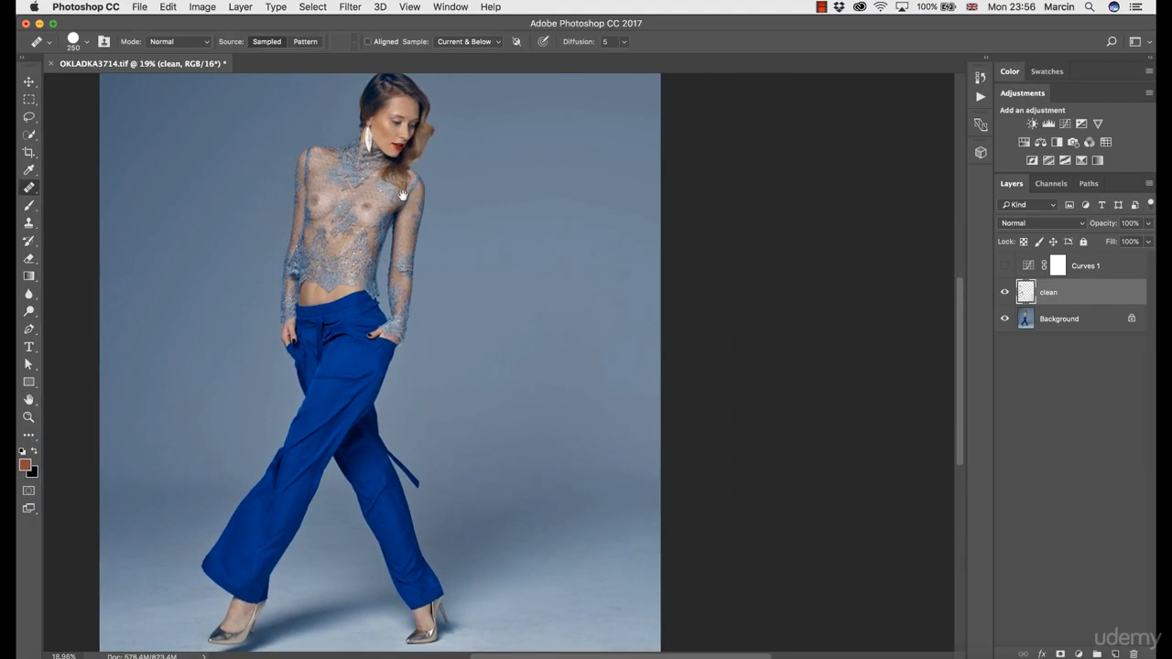
pyautogui.moveTo(403, 195); pyautogui.dragTo(392, 311)
pyautogui.press('z')
pyautogui.moveTo(382, 264)
pyautogui.mouseDown()
pyautogui.moveTo(476, 275)
pyautogui.moveTo(450, 274)
pyautogui.mouseUp()
pyautogui.press('z')
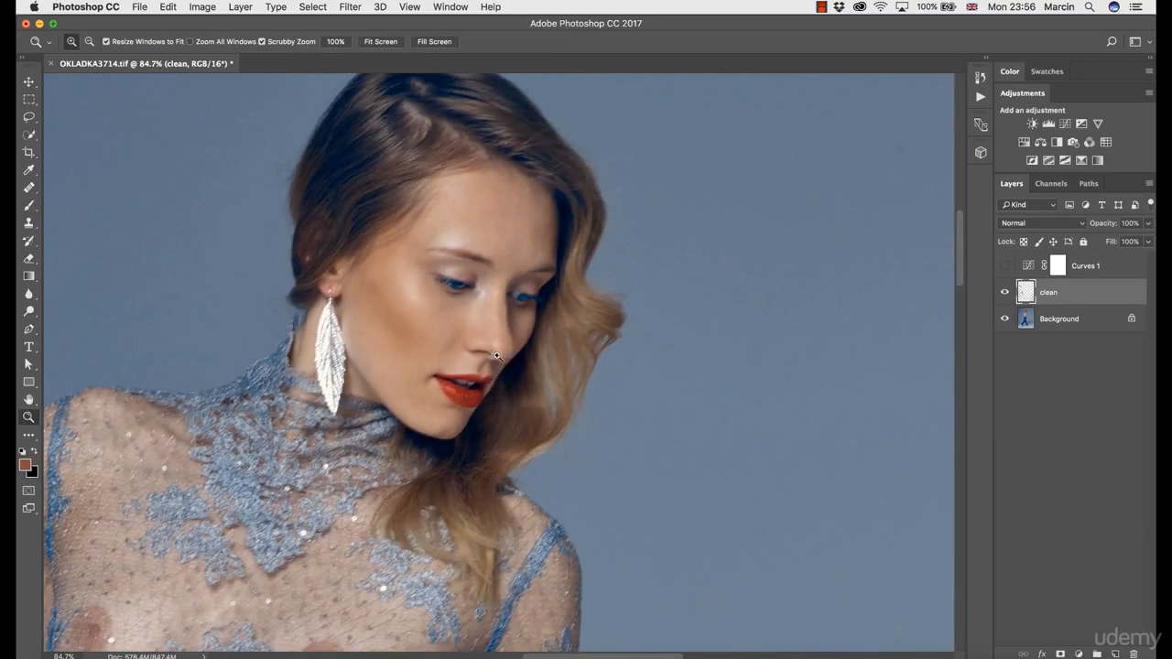
pyautogui.moveTo(496, 355); pyautogui.dragTo(446, 414)
pyautogui.moveTo(465, 427); pyautogui.dragTo(480, 250)
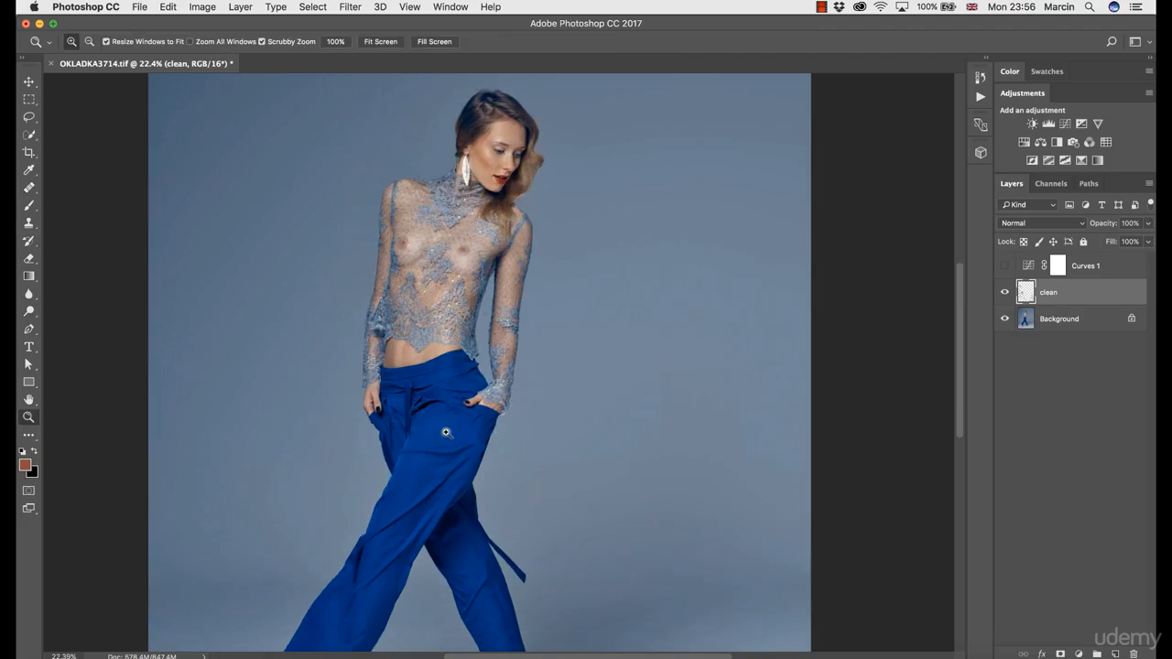
pyautogui.keyDown('alt'); pyautogui.click(465, 485); pyautogui.keyUp('alt')
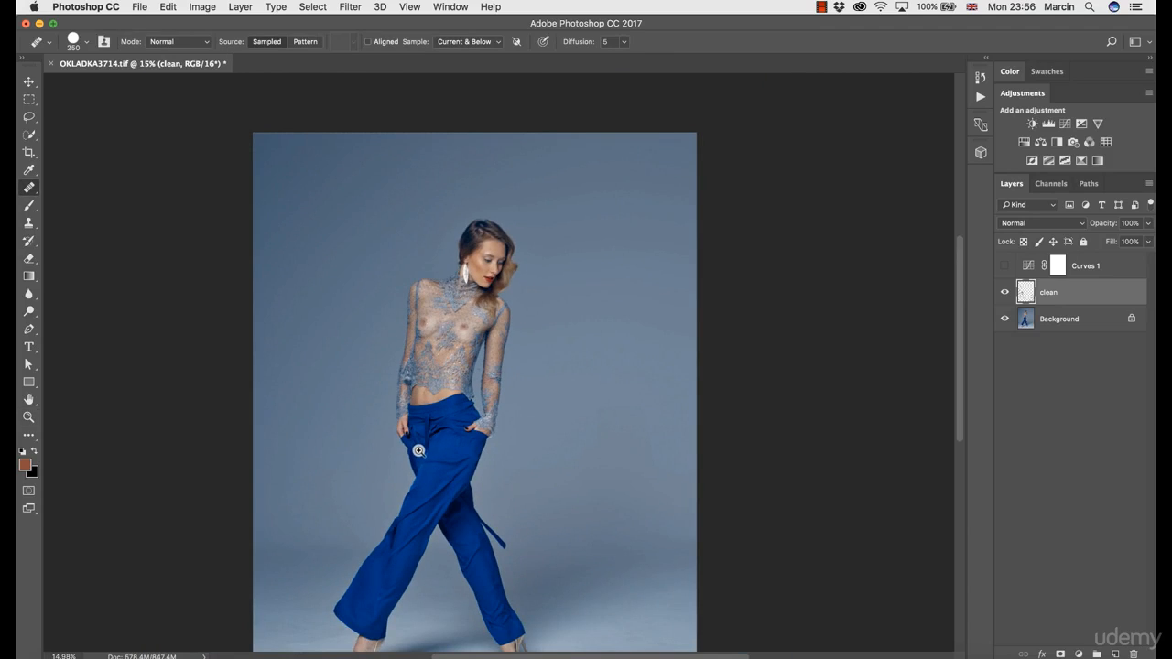
pyautogui.moveTo(495, 525); pyautogui.dragTo(478, 374)
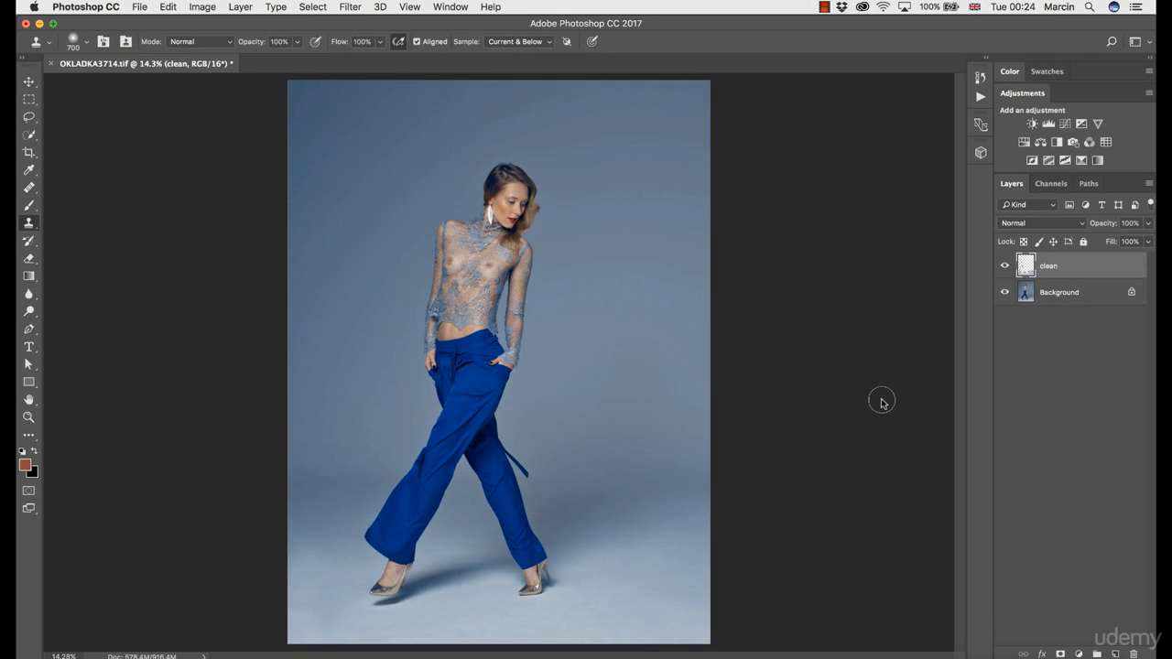
# - Inspect the retouching on the clean layer by itself by temporarily hiding the Background layer
pyautogui.click(28, 81)
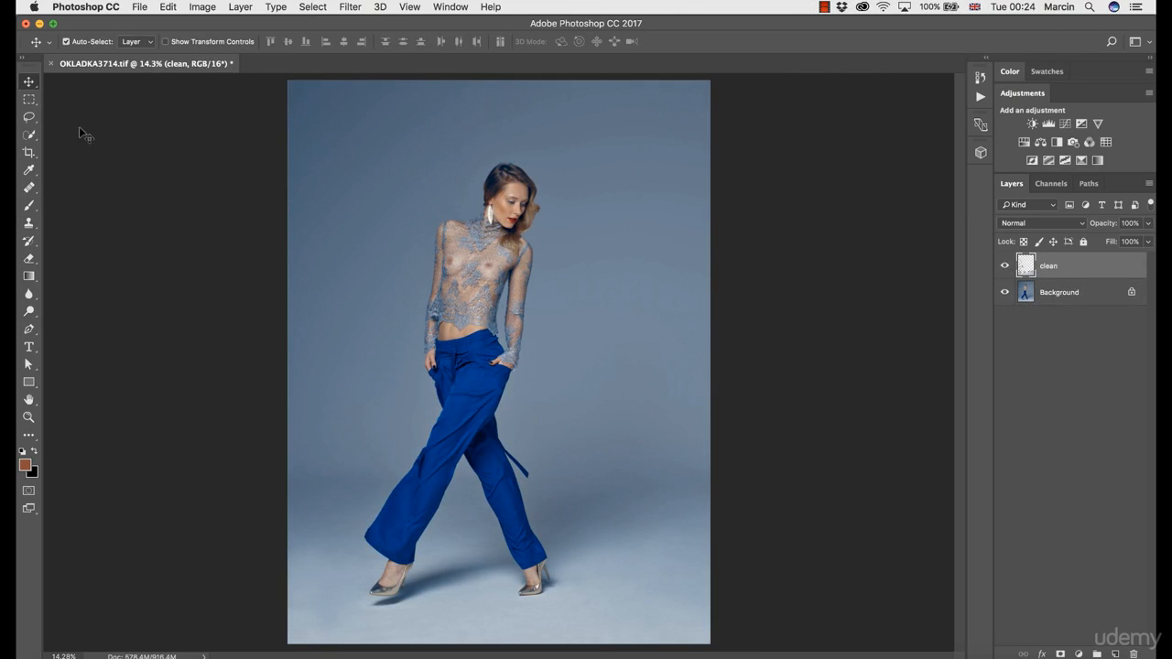
pyautogui.click(1004, 292)
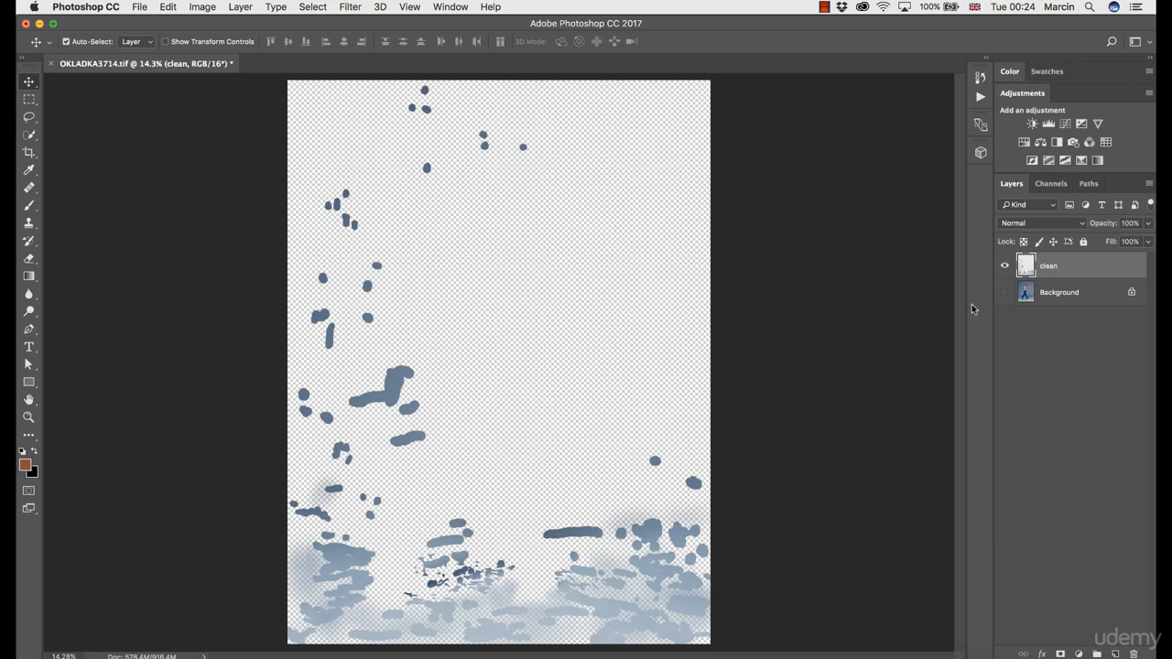
pyautogui.click(1004, 292)
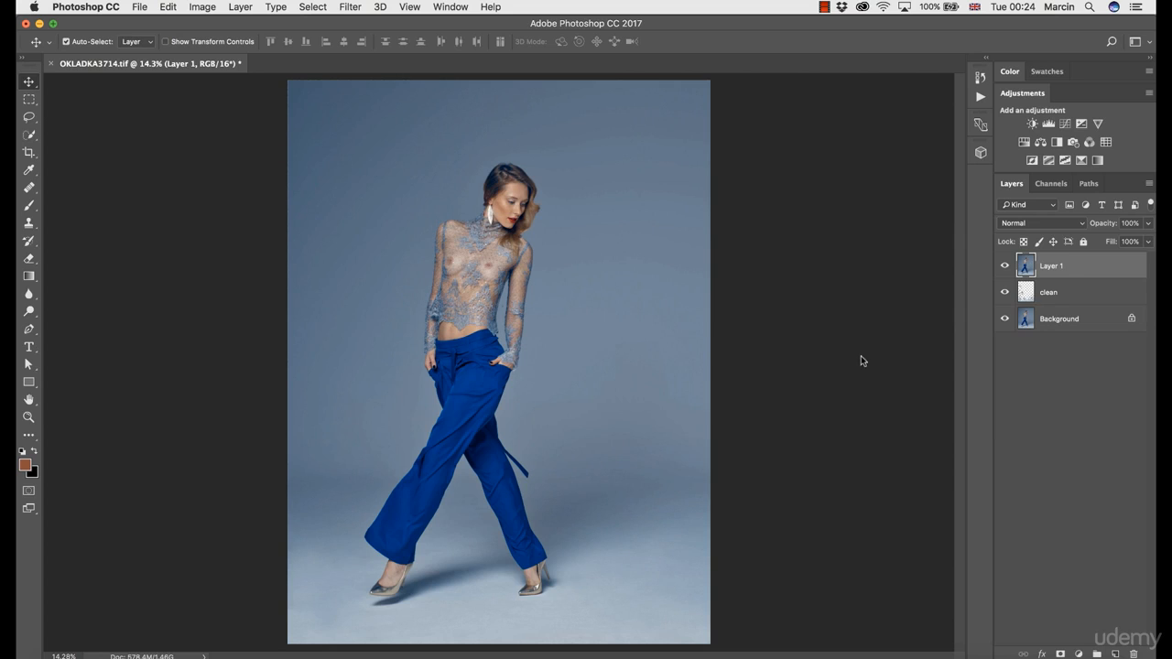
# - Rename the merged copy Layer 1 as blur
pyautogui.doubleClick(1052, 265)
pyautogui.write('blur')
pyautogui.press('Return')
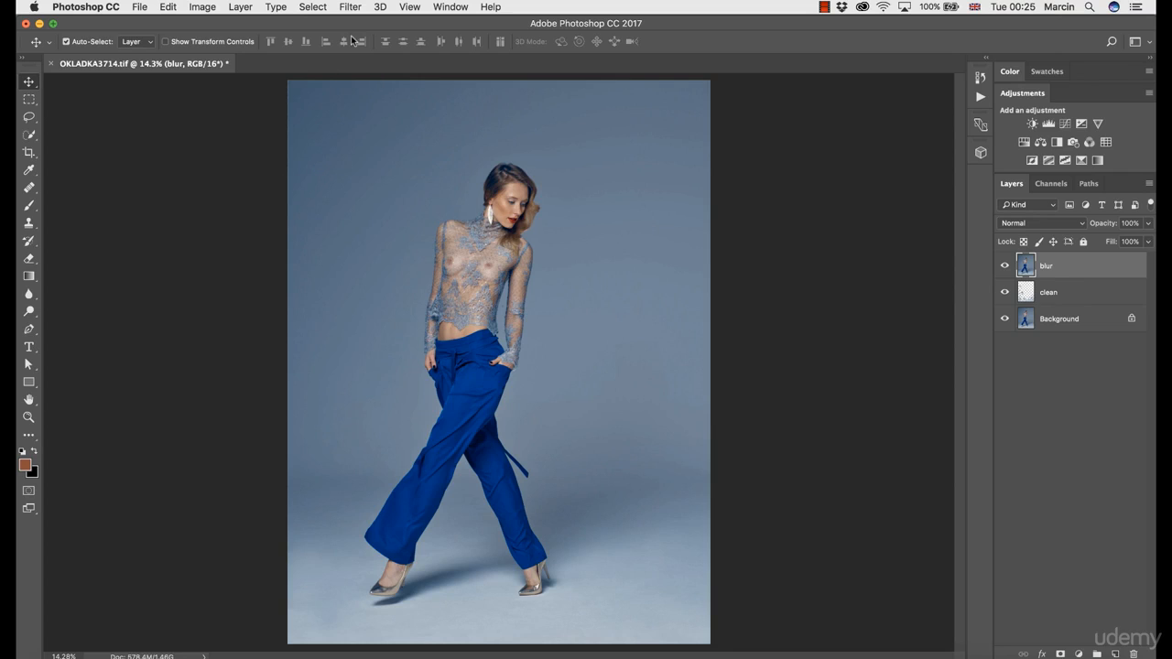
# - Apply a Gaussian Blur with a radius of 38.8 pixels to the blur layer
pyautogui.click(351, 8)
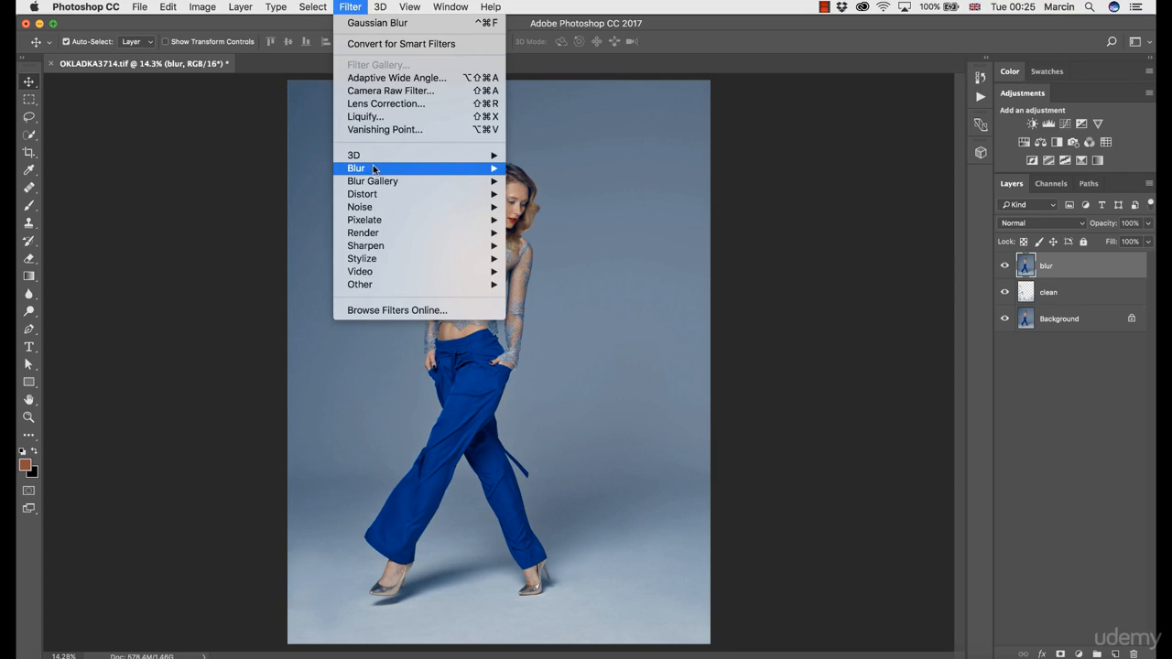
pyautogui.moveTo(426, 172)
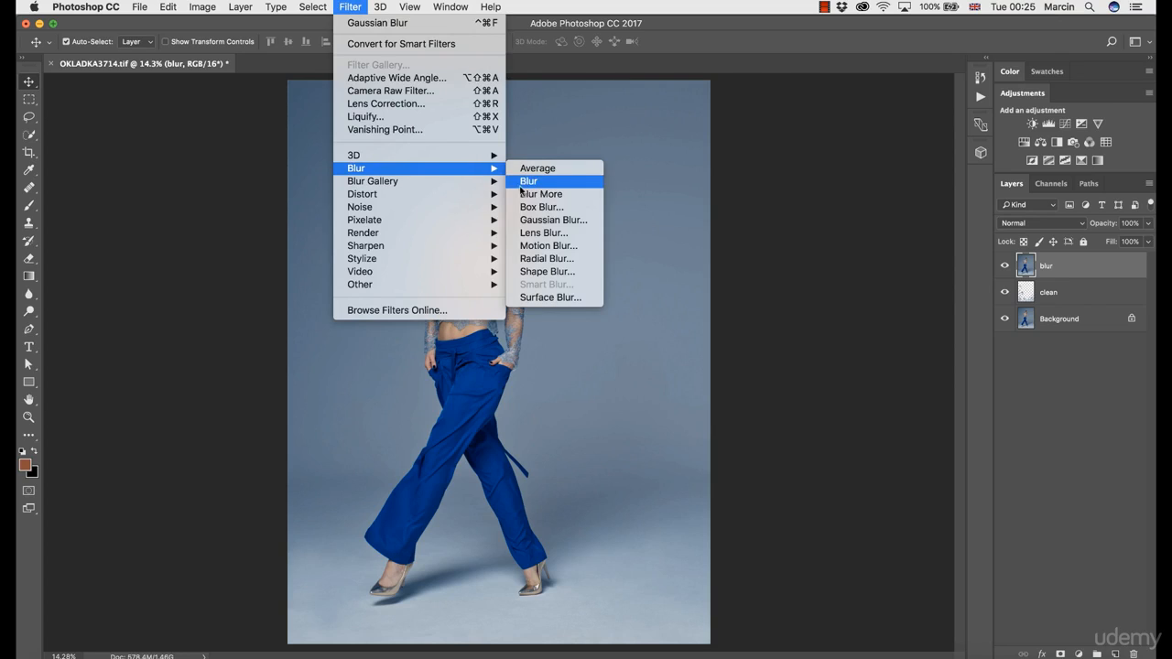
pyautogui.click(531, 231)
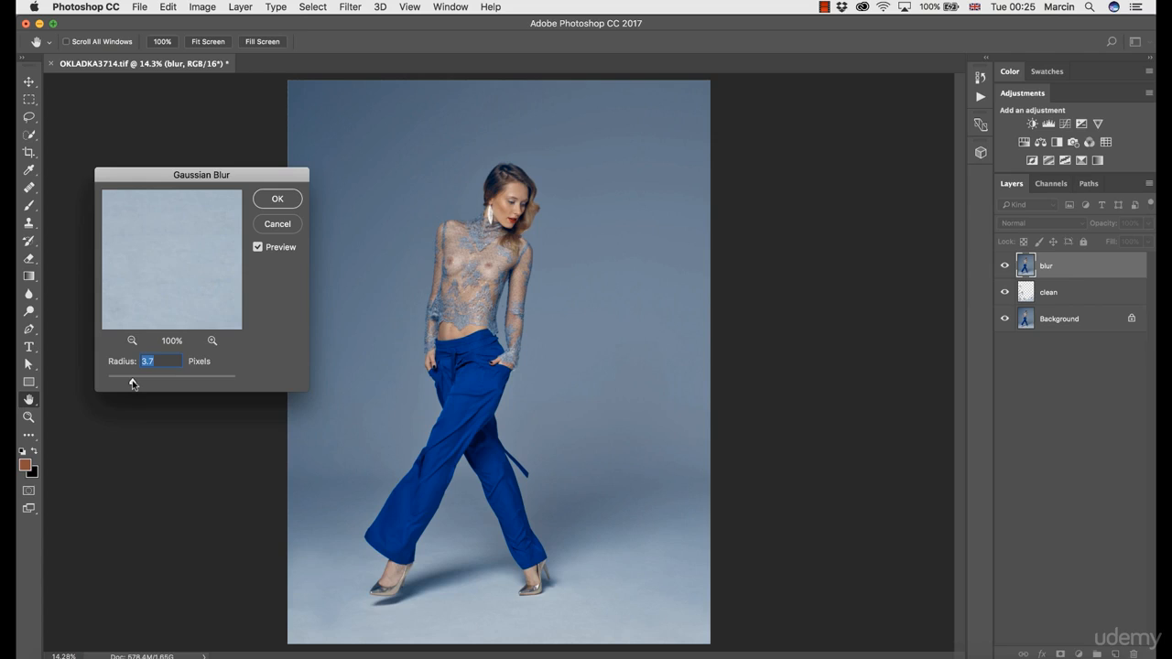
pyautogui.moveTo(163, 388); pyautogui.dragTo(167, 384)
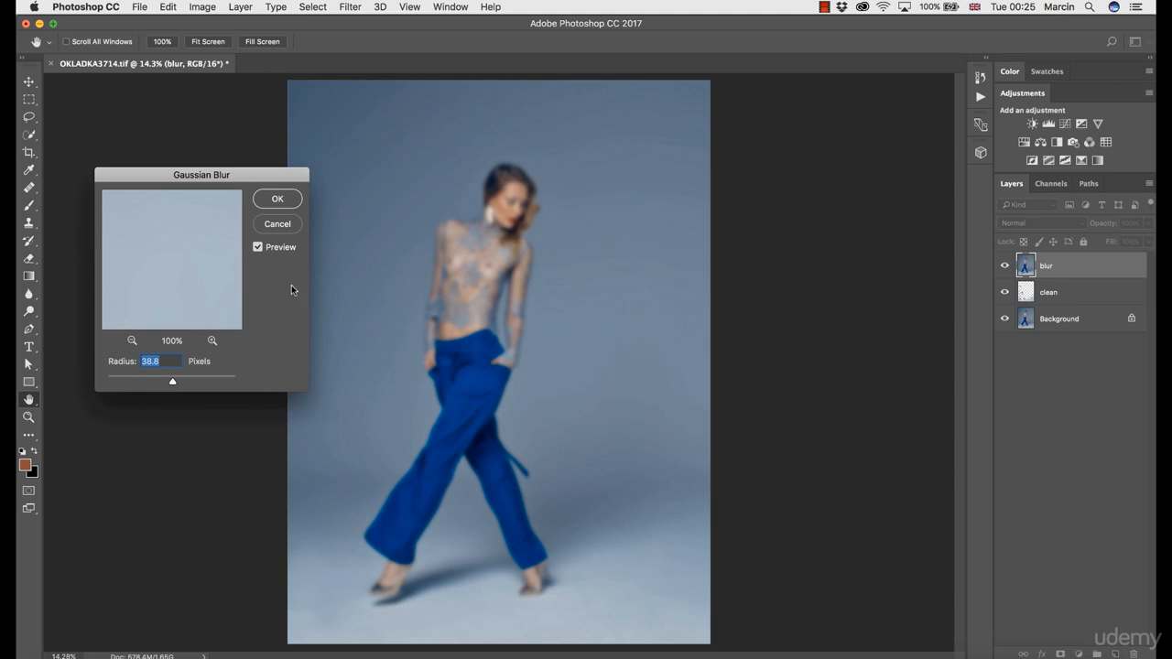
pyautogui.click(279, 200)
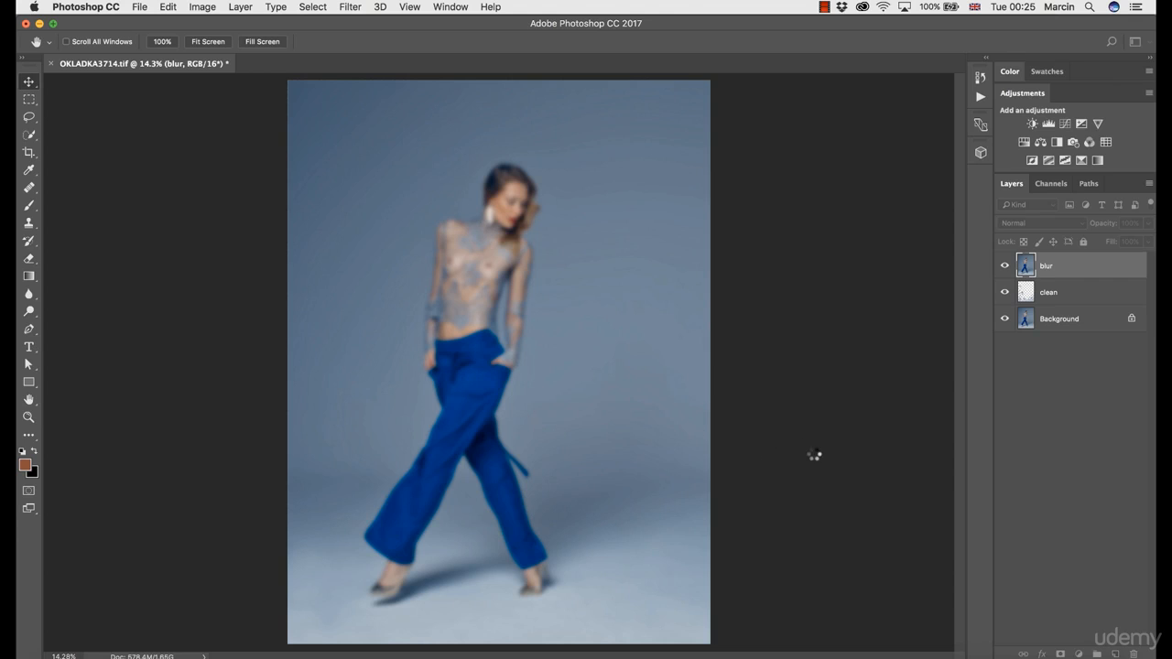
pyautogui.moveTo(971, 357); pyautogui.dragTo(973, 358)
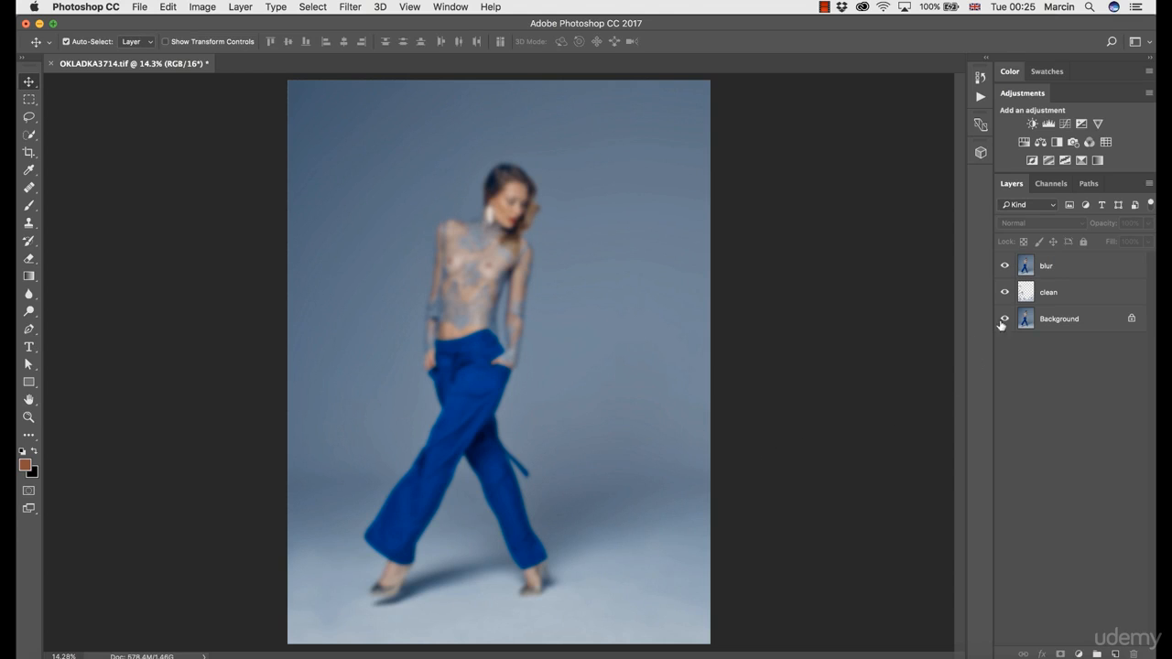
# - Add a layer mask to the blur layer and invert it to black
pyautogui.click(1048, 274)
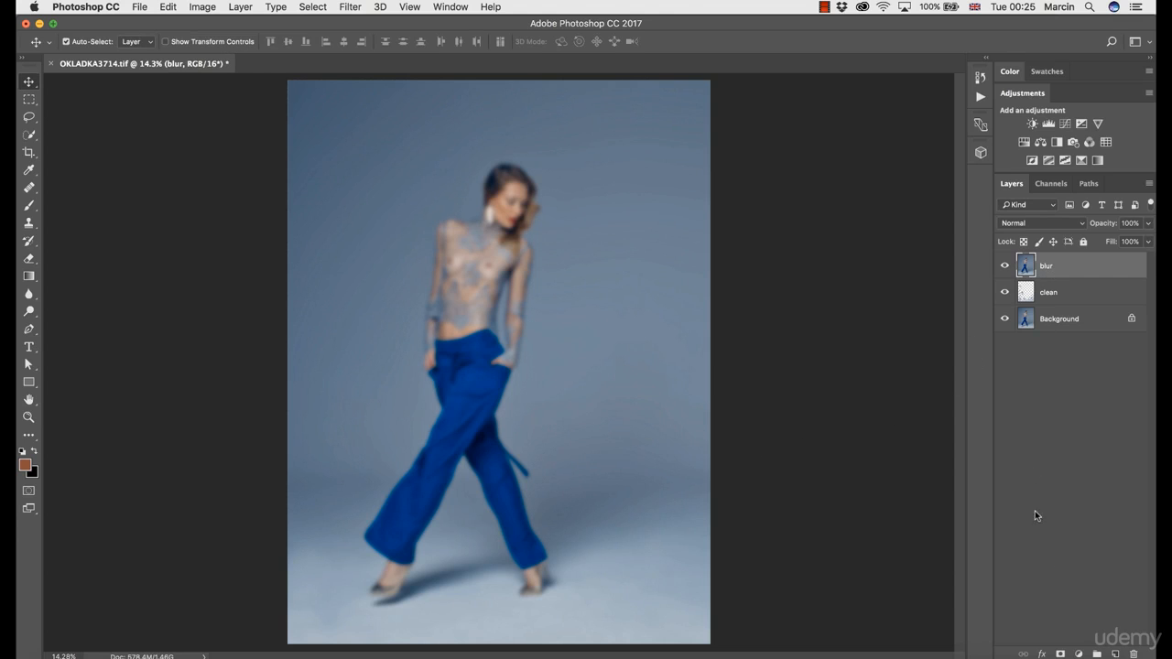
pyautogui.click(1060, 654)
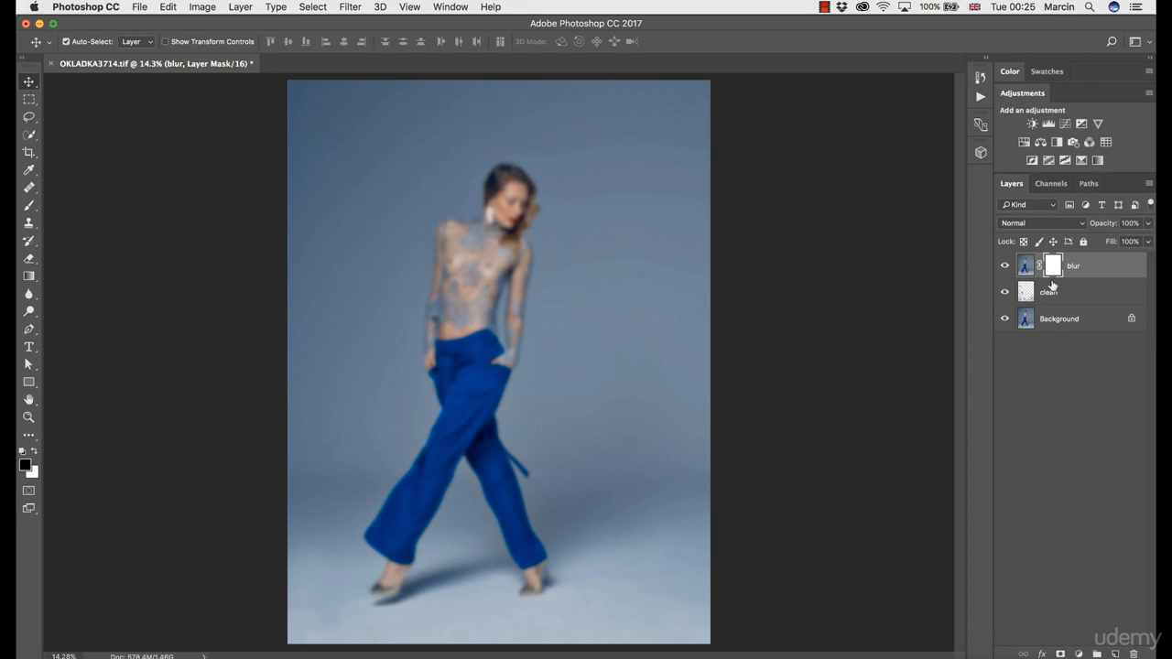
pyautogui.press('super+i')
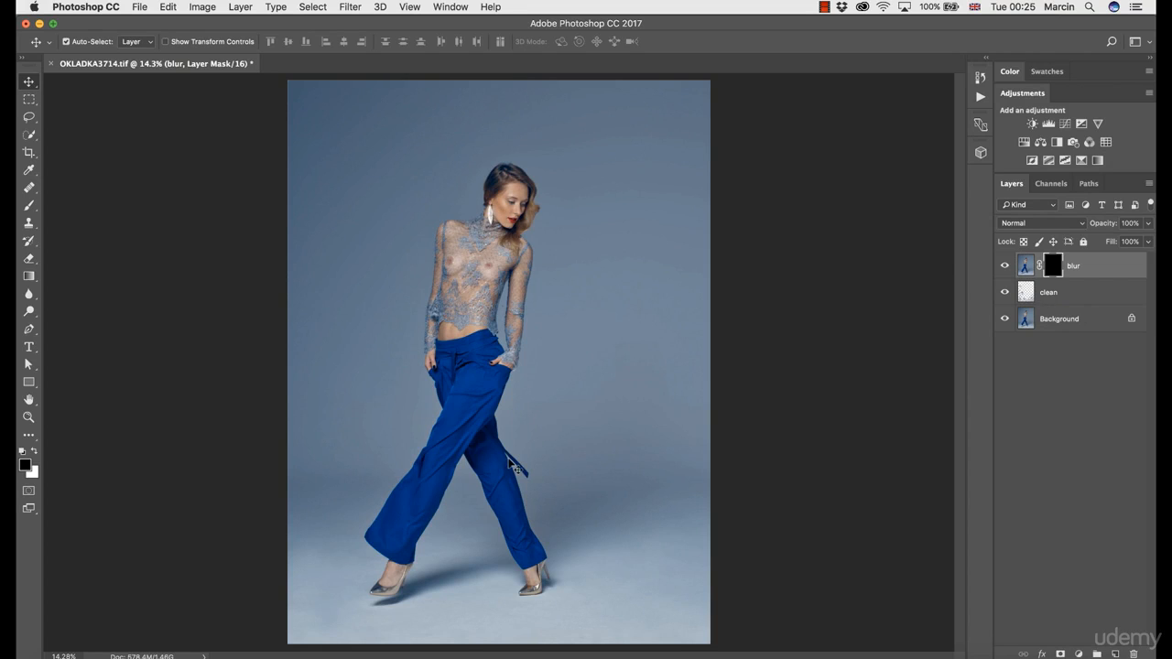
# - Examine the backdrop around the trousers and view the blur layer's mask on its own
pyautogui.press('z')
pyautogui.click(490, 490)
pyautogui.press('z')
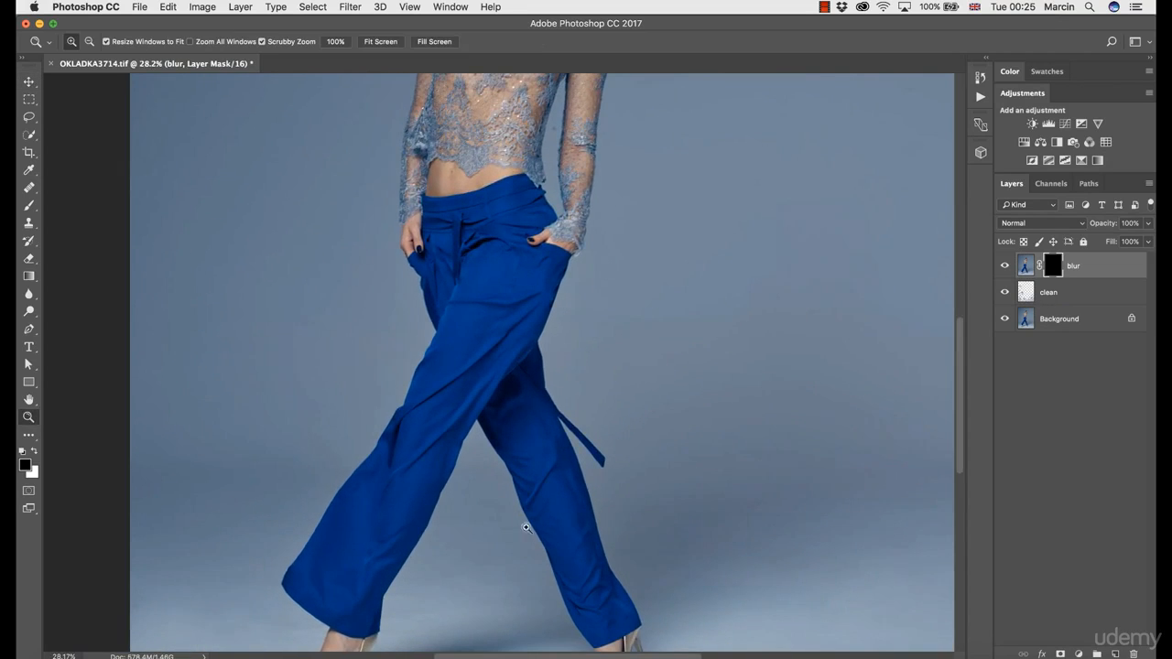
pyautogui.moveTo(523, 526); pyautogui.dragTo(534, 373)
pyautogui.moveTo(528, 432)
pyautogui.mouseDown()
pyautogui.moveTo(513, 437)
pyautogui.moveTo(551, 435)
pyautogui.mouseUp()
pyautogui.scroll(8, 537, 309)
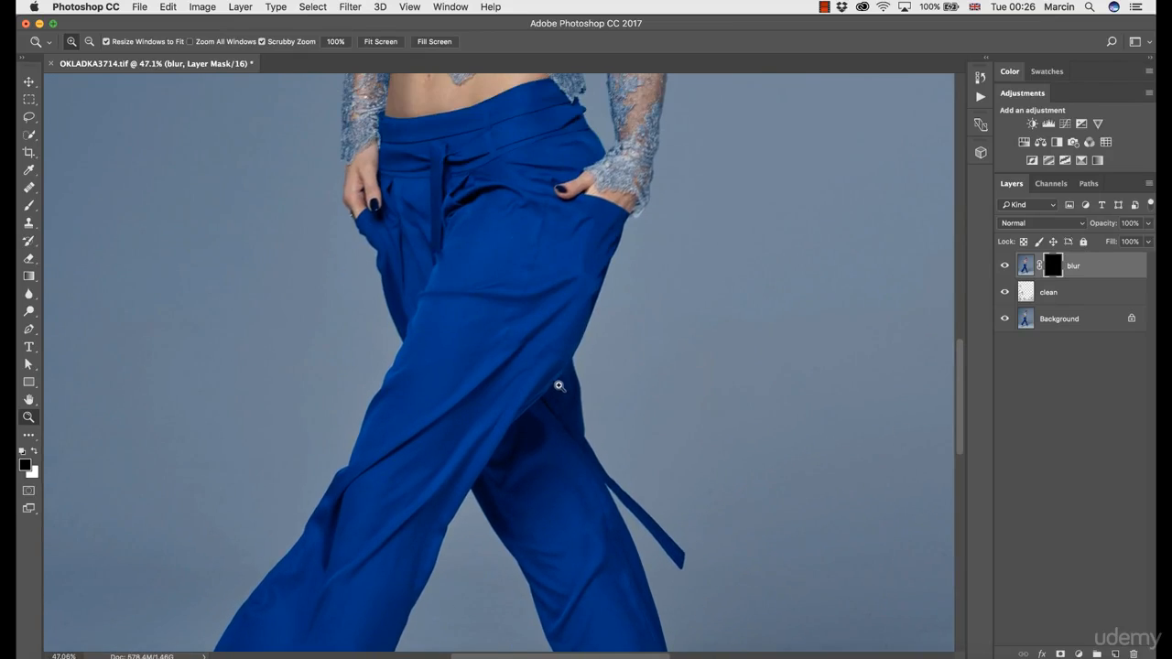
pyautogui.moveTo(562, 346); pyautogui.dragTo(526, 349)
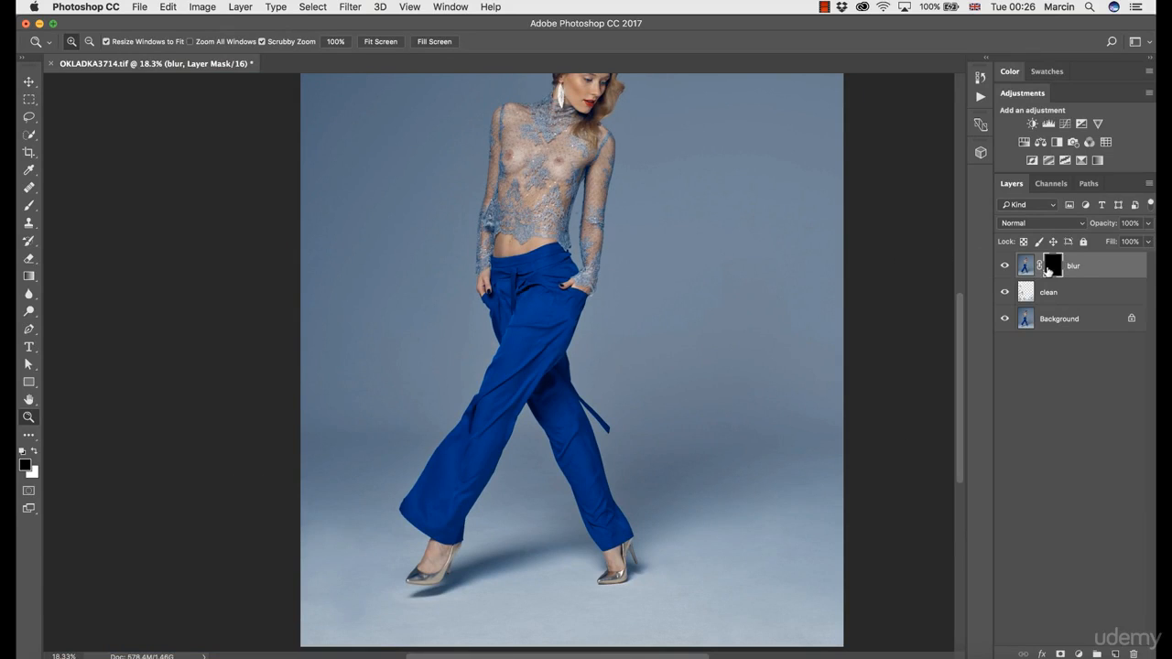
pyautogui.keyDown('alt'); pyautogui.click(1052, 269); pyautogui.keyUp('alt')
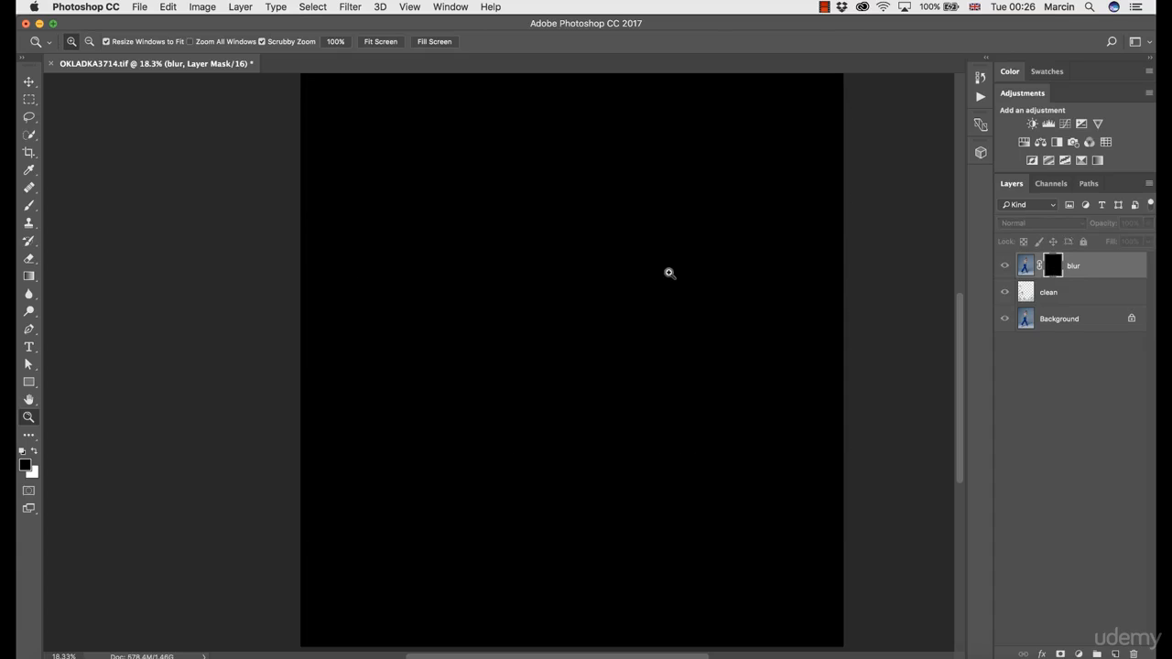
pyautogui.keyDown('alt'); pyautogui.click(1047, 269); pyautogui.keyUp('alt')
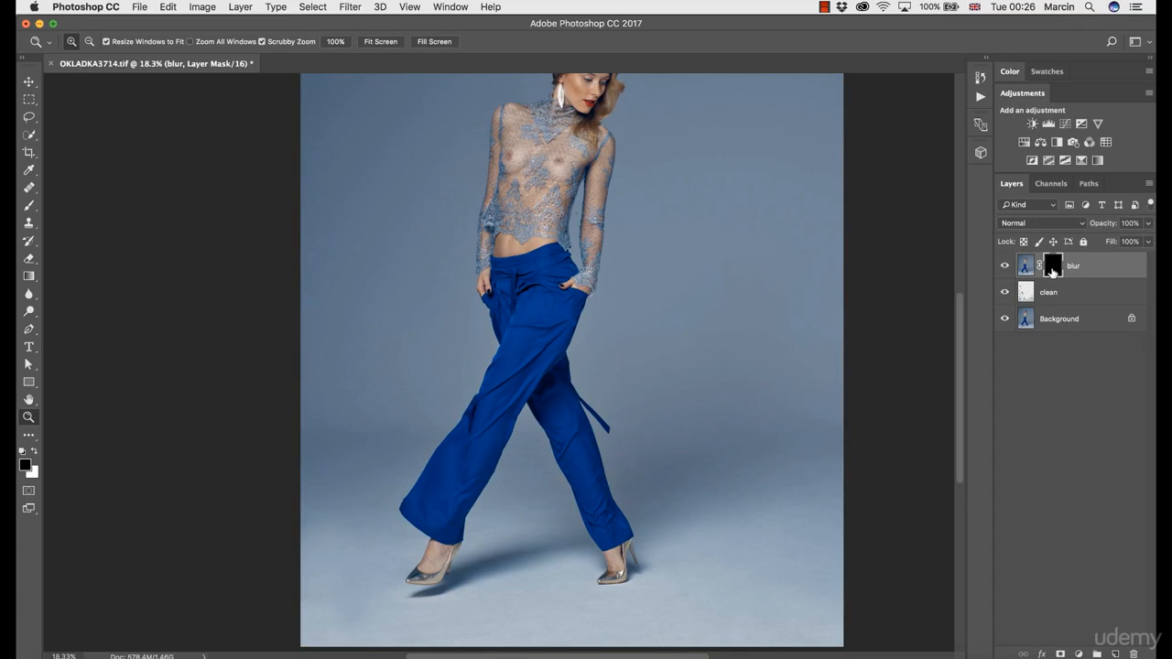
# - Invert the blur layer's mask to white and paint black with a 300-pixel brush over the back of the model's hair
pyautogui.press('super+i')
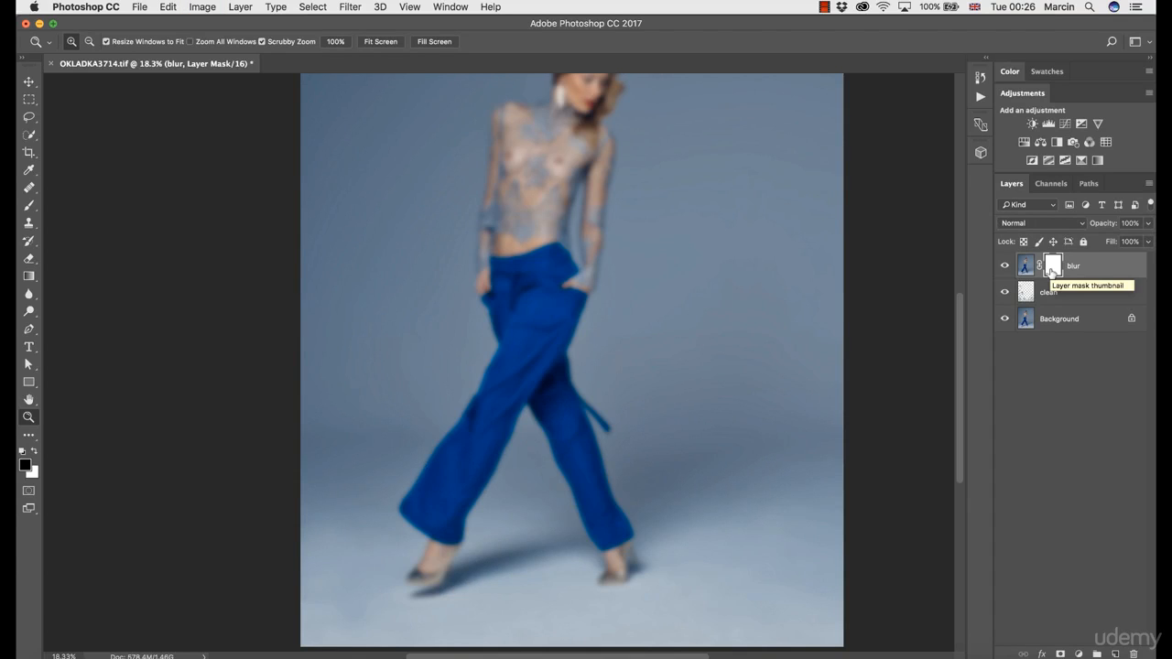
pyautogui.moveTo(622, 209); pyautogui.dragTo(604, 280)
pyautogui.moveTo(549, 165); pyautogui.dragTo(632, 189)
pyautogui.press('b')
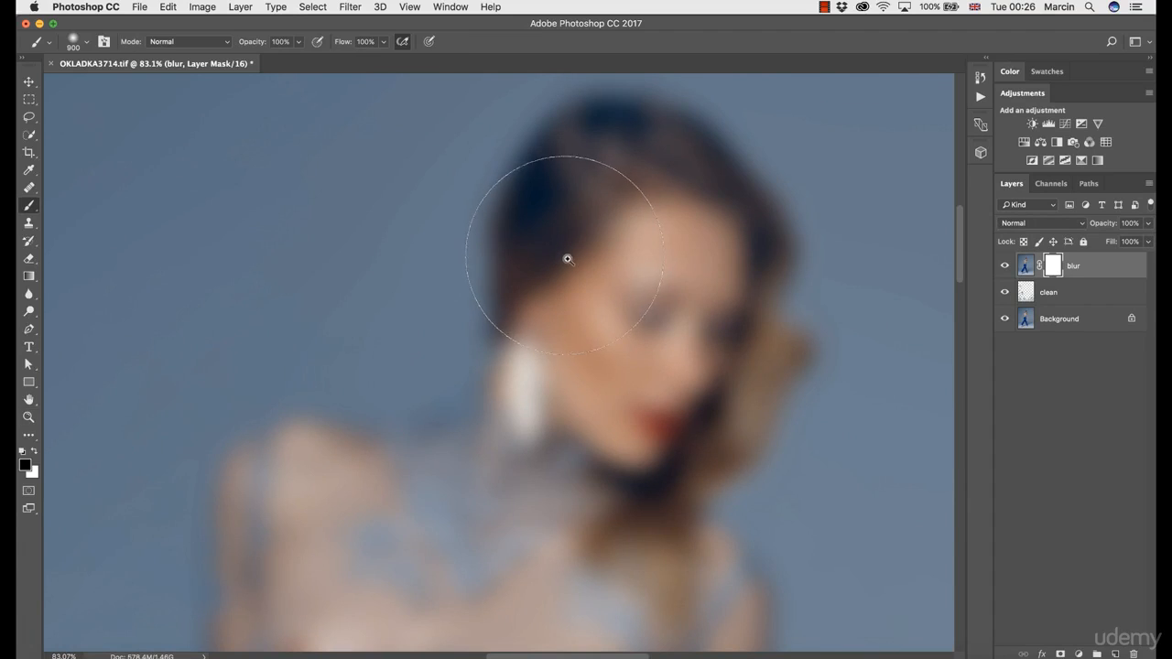
pyautogui.press('[')
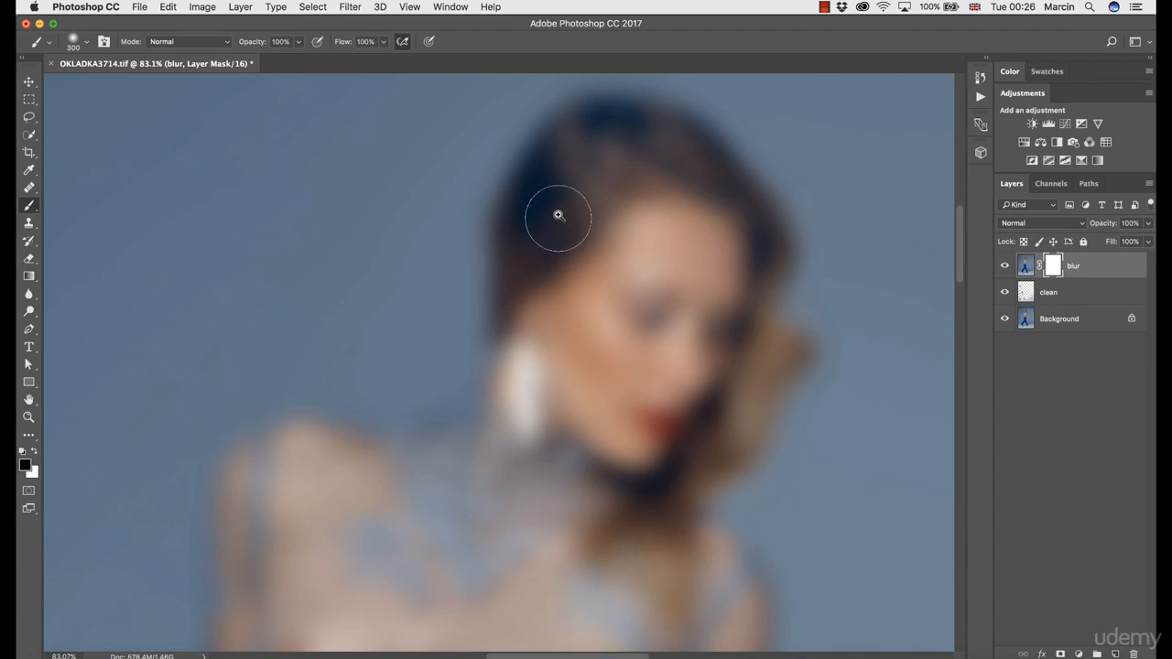
pyautogui.moveTo(537, 231)
pyautogui.mouseDown()
pyautogui.moveTo(554, 188)
pyautogui.moveTo(540, 290)
pyautogui.moveTo(532, 173)
pyautogui.moveTo(499, 227)
pyautogui.moveTo(496, 208)
pyautogui.moveTo(493, 218)
pyautogui.moveTo(478, 383)
pyautogui.moveTo(505, 329)
pyautogui.mouseUp()
# - Reduce the brush to 175 pixels and mask the blur off the outer edge of the model's hair across the top of the head
pyautogui.press('[')
pyautogui.press('[')
pyautogui.press('[')
pyautogui.moveTo(507, 168)
pyautogui.mouseDown()
pyautogui.moveTo(521, 159)
pyautogui.moveTo(534, 240)
pyautogui.moveTo(525, 256)
pyautogui.mouseUp()
pyautogui.moveTo(510, 206)
pyautogui.mouseDown()
pyautogui.moveTo(528, 183)
pyautogui.moveTo(596, 169)
pyautogui.moveTo(573, 161)
pyautogui.moveTo(629, 170)
pyautogui.moveTo(687, 203)
pyautogui.moveTo(733, 264)
pyautogui.moveTo(676, 203)
pyautogui.moveTo(704, 231)
pyautogui.mouseUp()
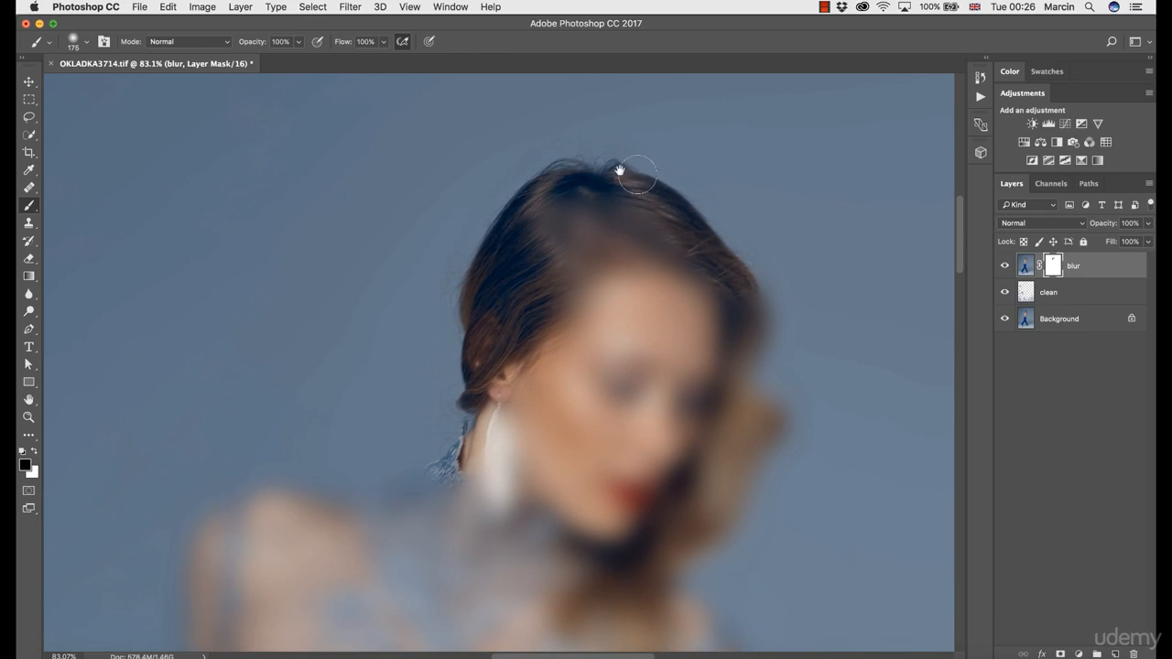
pyautogui.moveTo(537, 178)
pyautogui.mouseDown()
pyautogui.moveTo(556, 224)
pyautogui.moveTo(569, 200)
pyautogui.moveTo(577, 263)
pyautogui.moveTo(558, 284)
pyautogui.moveTo(613, 291)
pyautogui.moveTo(634, 229)
pyautogui.moveTo(628, 247)
pyautogui.moveTo(663, 278)
pyautogui.moveTo(726, 255)
pyautogui.moveTo(757, 293)
pyautogui.moveTo(748, 392)
pyautogui.moveTo(728, 374)
pyautogui.moveTo(737, 383)
pyautogui.moveTo(697, 296)
pyautogui.moveTo(695, 259)
pyautogui.moveTo(728, 283)
pyautogui.moveTo(707, 330)
pyautogui.moveTo(700, 270)
pyautogui.moveTo(699, 341)
pyautogui.moveTo(666, 384)
pyautogui.moveTo(672, 318)
pyautogui.moveTo(650, 412)
pyautogui.moveTo(594, 300)
pyautogui.moveTo(602, 320)
pyautogui.moveTo(576, 293)
pyautogui.moveTo(622, 333)
pyautogui.moveTo(651, 394)
pyautogui.moveTo(644, 365)
pyautogui.moveTo(653, 440)
pyautogui.moveTo(633, 444)
pyautogui.moveTo(616, 474)
pyautogui.moveTo(617, 313)
pyautogui.moveTo(626, 352)
pyautogui.moveTo(614, 451)
pyautogui.moveTo(606, 423)
pyautogui.moveTo(626, 311)
pyautogui.moveTo(617, 221)
pyautogui.moveTo(584, 486)
pyautogui.moveTo(602, 245)
pyautogui.moveTo(576, 384)
pyautogui.mouseUp()
# - Enlarge the brush to 250 pixels and mask the blur off the outer edge of the right-hand lace sleeve down to the wrist
pyautogui.press(']')
pyautogui.press(']')
pyautogui.click(571, 244)
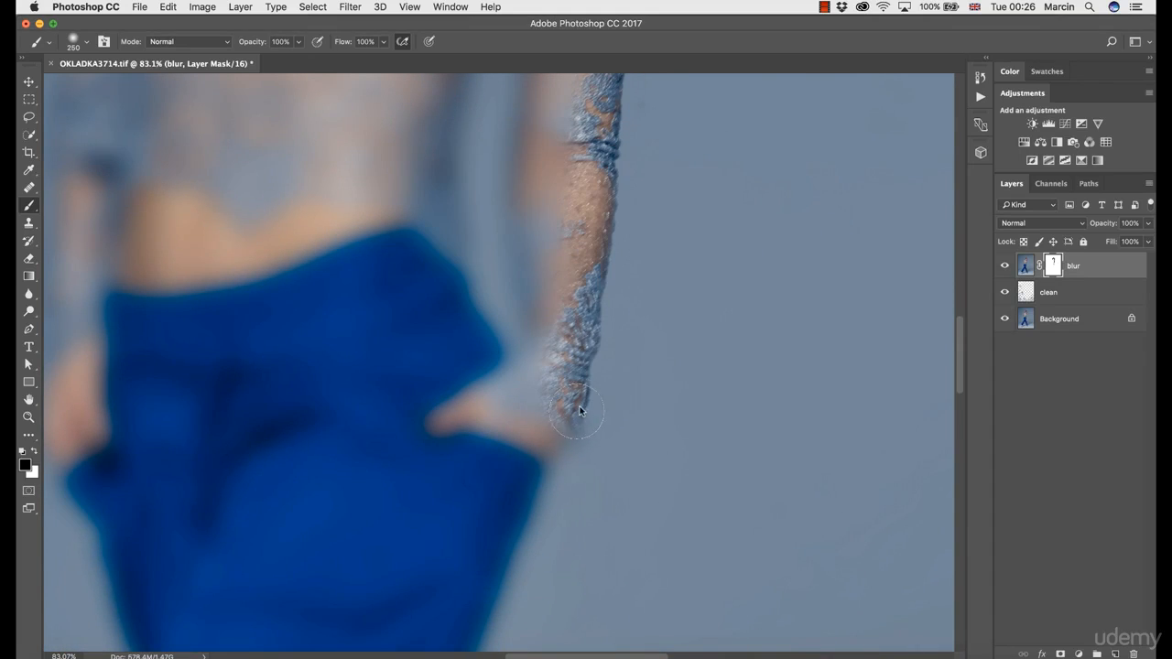
pyautogui.moveTo(565, 428); pyautogui.dragTo(548, 412)
pyautogui.moveTo(551, 354); pyautogui.dragTo(544, 434)
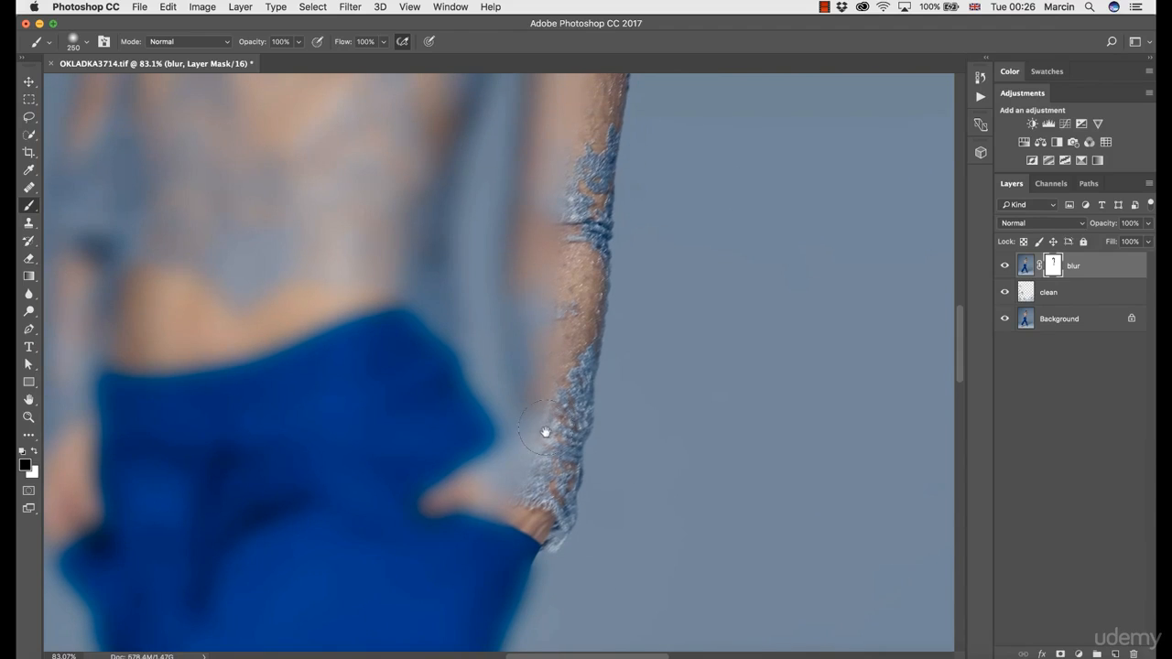
# - Mask the blur off the inner edge of the same arm and the facing side of the torso and trouser waist
pyautogui.moveTo(519, 390); pyautogui.dragTo(509, 270)
pyautogui.moveTo(557, 236)
pyautogui.mouseDown()
pyautogui.moveTo(536, 340)
pyautogui.moveTo(508, 389)
pyautogui.moveTo(503, 335)
pyautogui.moveTo(523, 188)
pyautogui.mouseUp()
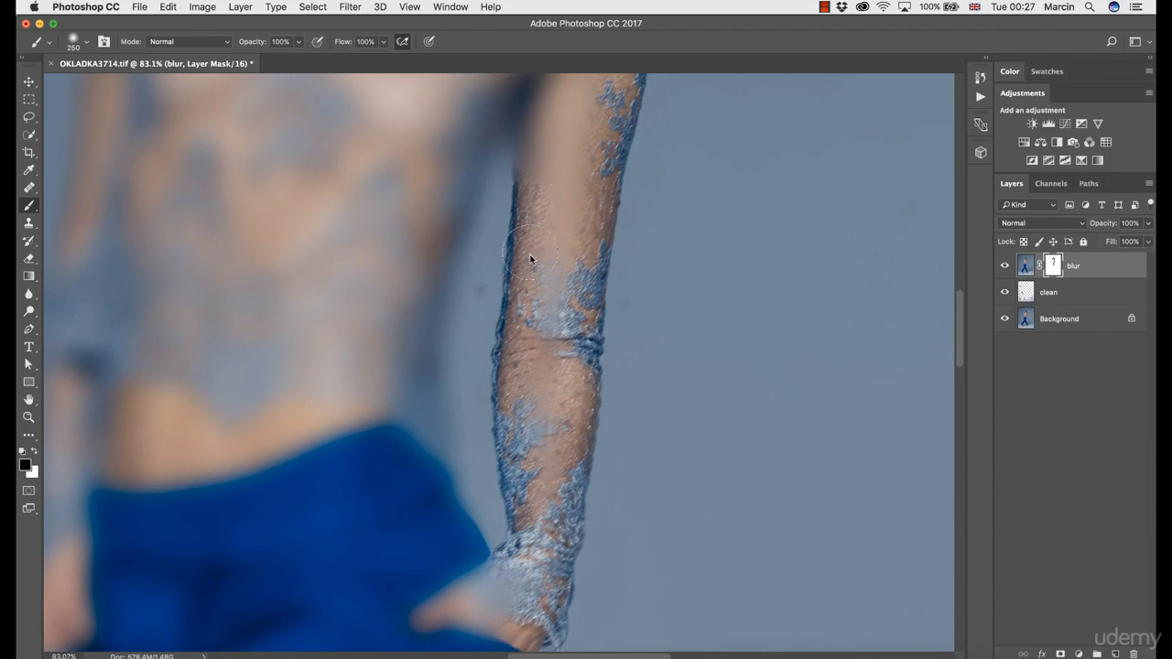
pyautogui.moveTo(520, 234)
pyautogui.mouseDown()
pyautogui.moveTo(518, 96)
pyautogui.moveTo(452, 257)
pyautogui.moveTo(439, 368)
pyautogui.moveTo(442, 413)
pyautogui.moveTo(454, 412)
pyautogui.moveTo(449, 326)
pyautogui.moveTo(491, 480)
pyautogui.moveTo(506, 477)
pyautogui.moveTo(495, 382)
pyautogui.mouseUp()
pyautogui.moveTo(503, 348)
pyautogui.mouseDown()
pyautogui.moveTo(528, 413)
pyautogui.moveTo(489, 424)
pyautogui.moveTo(504, 418)
pyautogui.mouseUp()
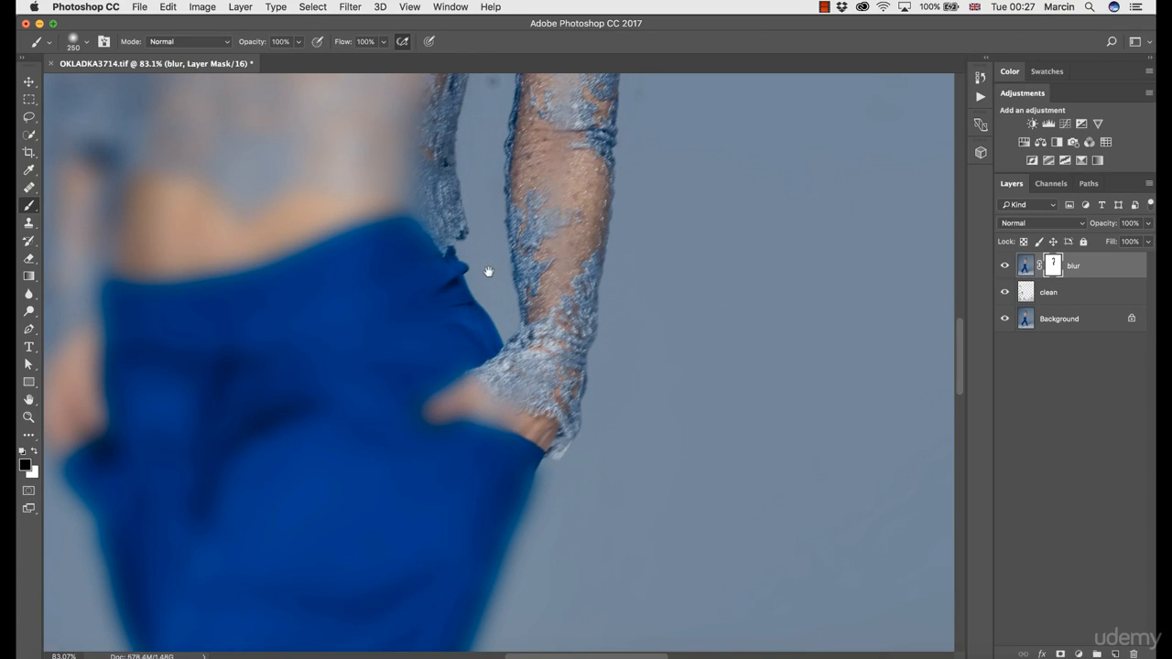
pyautogui.moveTo(504, 288); pyautogui.dragTo(502, 397)
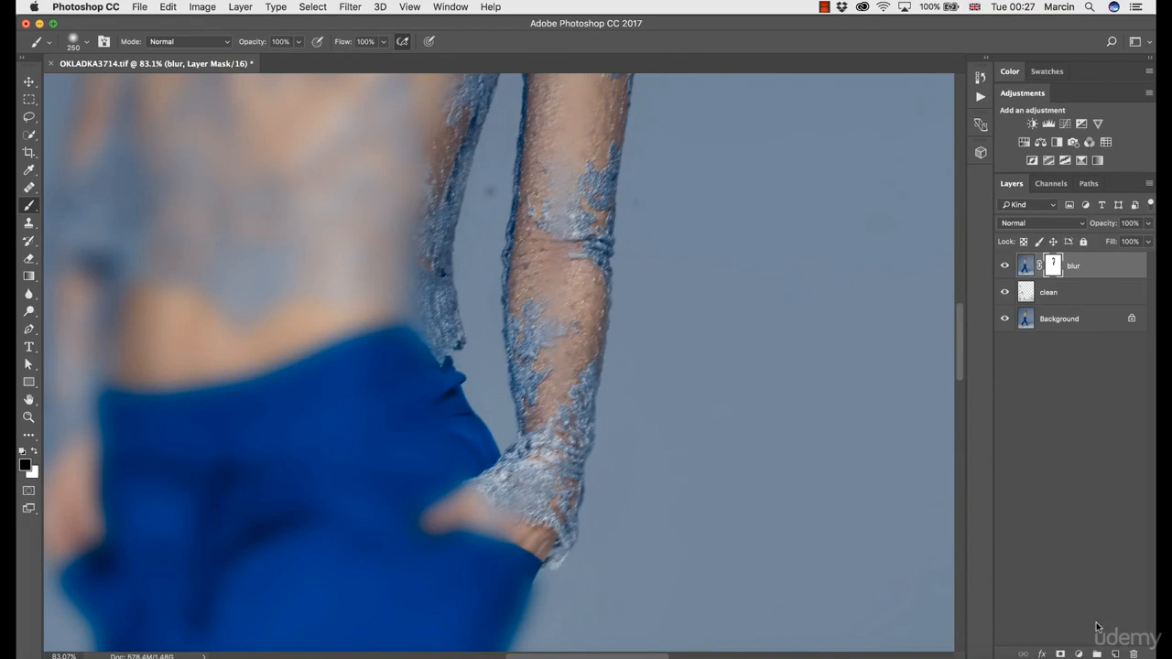
# - Add a new empty layer above the blur layer
pyautogui.click(1114, 653)
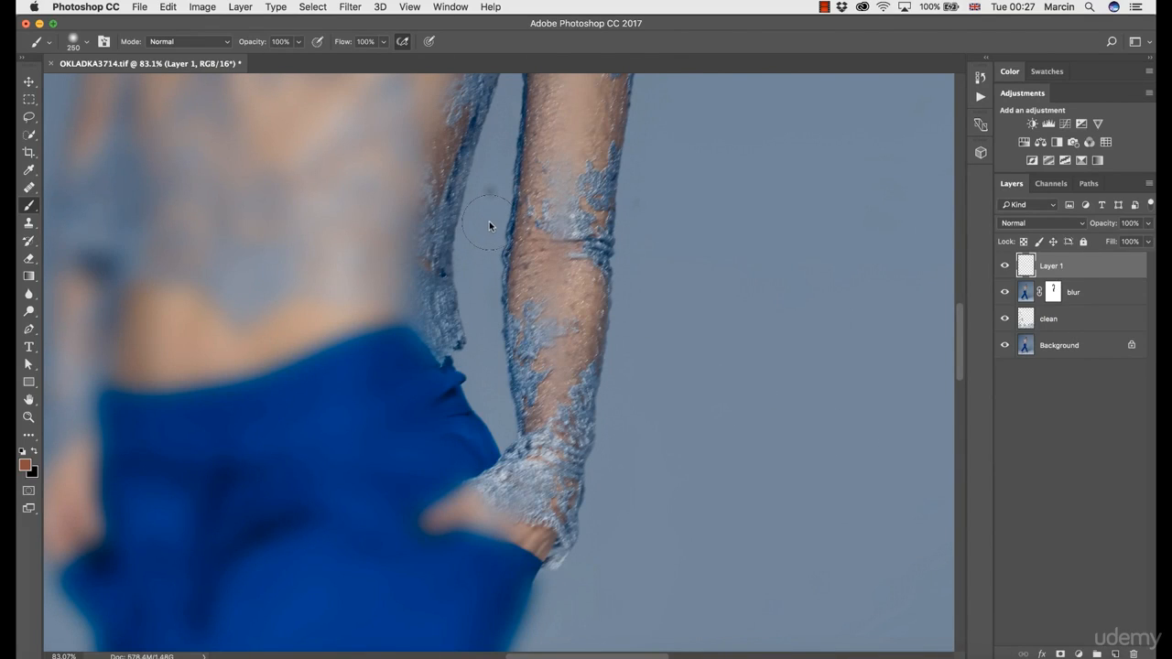
# - Rename the new empty top layer "clean up"
pyautogui.press('j')
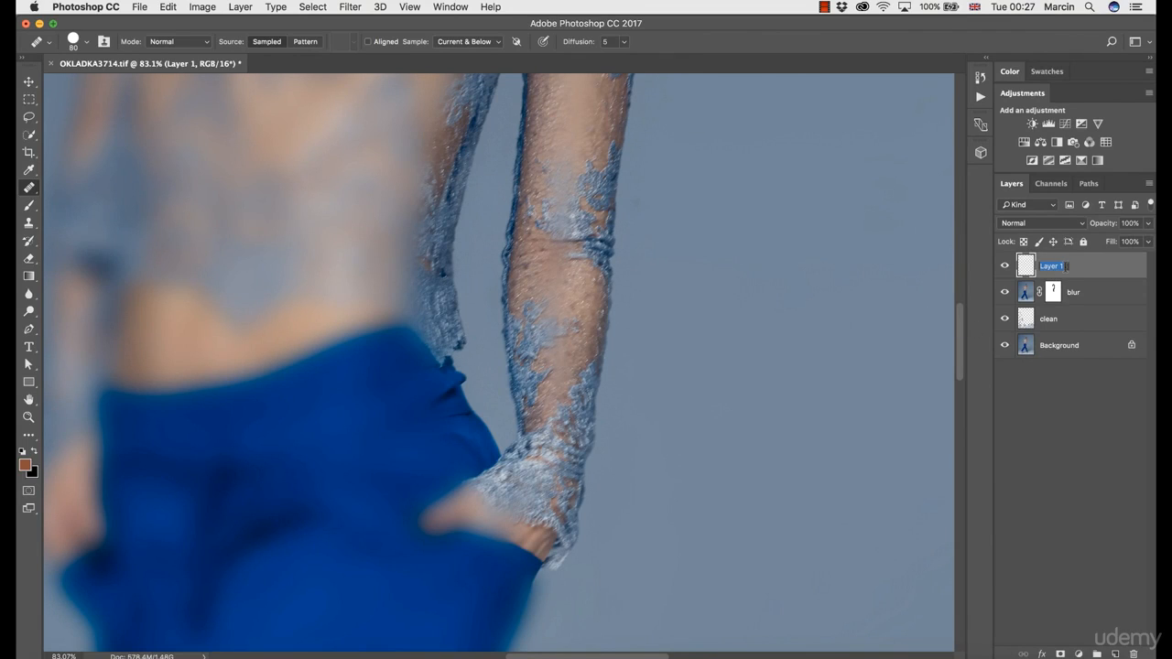
pyautogui.press('Return')
pyautogui.write('clean up')
pyautogui.press('Return')
# - On the blur layer's mask, brush the blur off the outer edge of the right-hand trouser leg from the pocket down to the hem
pyautogui.click(1060, 292)
pyautogui.press('b')
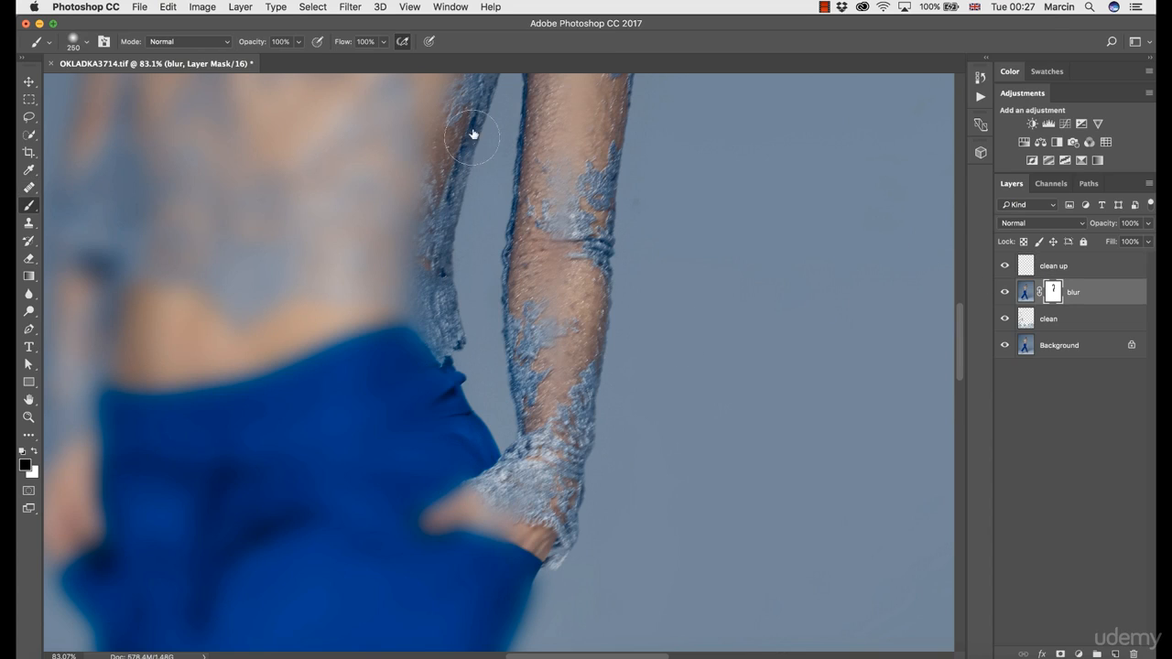
pyautogui.moveTo(474, 136); pyautogui.dragTo(456, 162)
pyautogui.scroll(5, 445, 280)
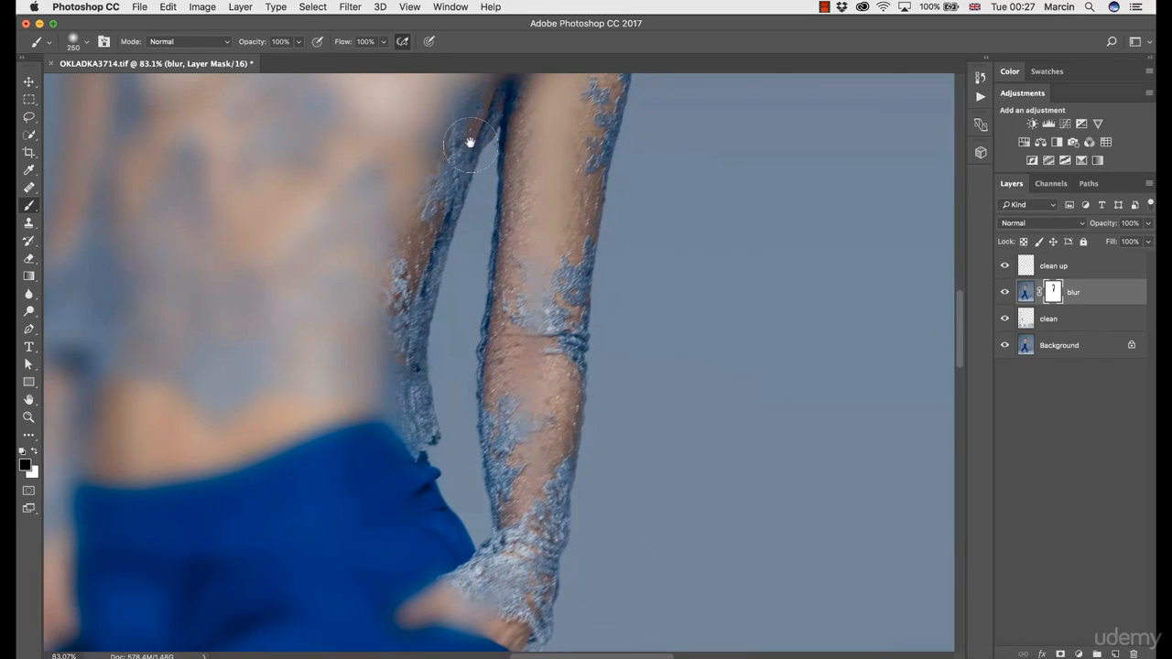
pyautogui.scroll(-10, 497, 364)
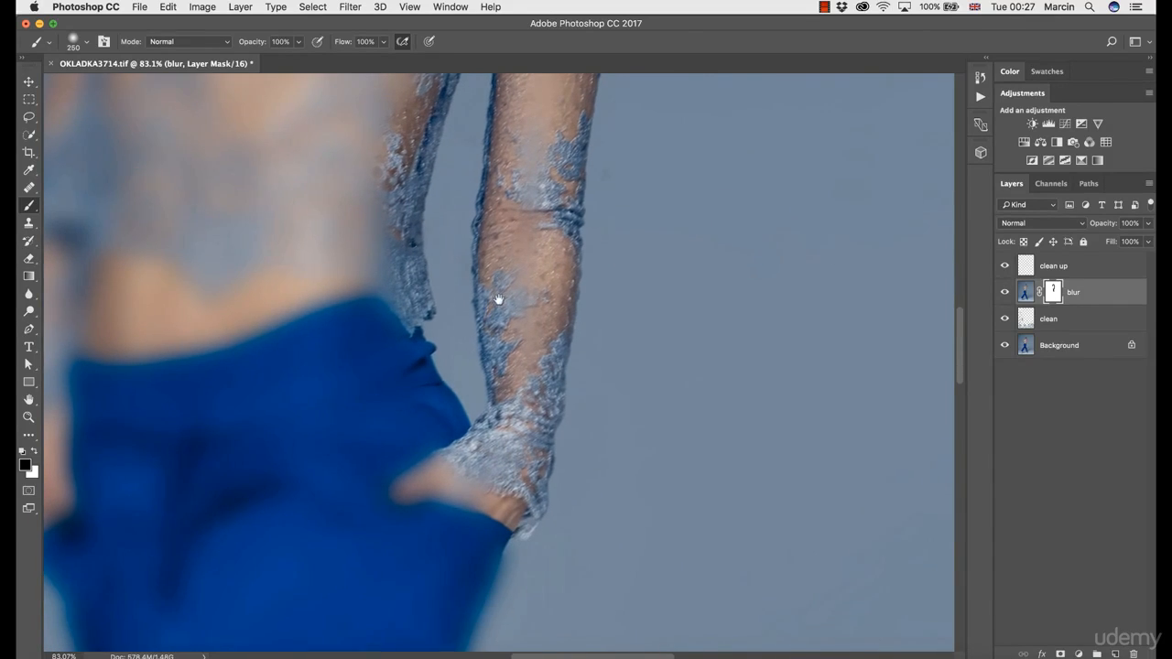
pyautogui.scroll(-4, 492, 289)
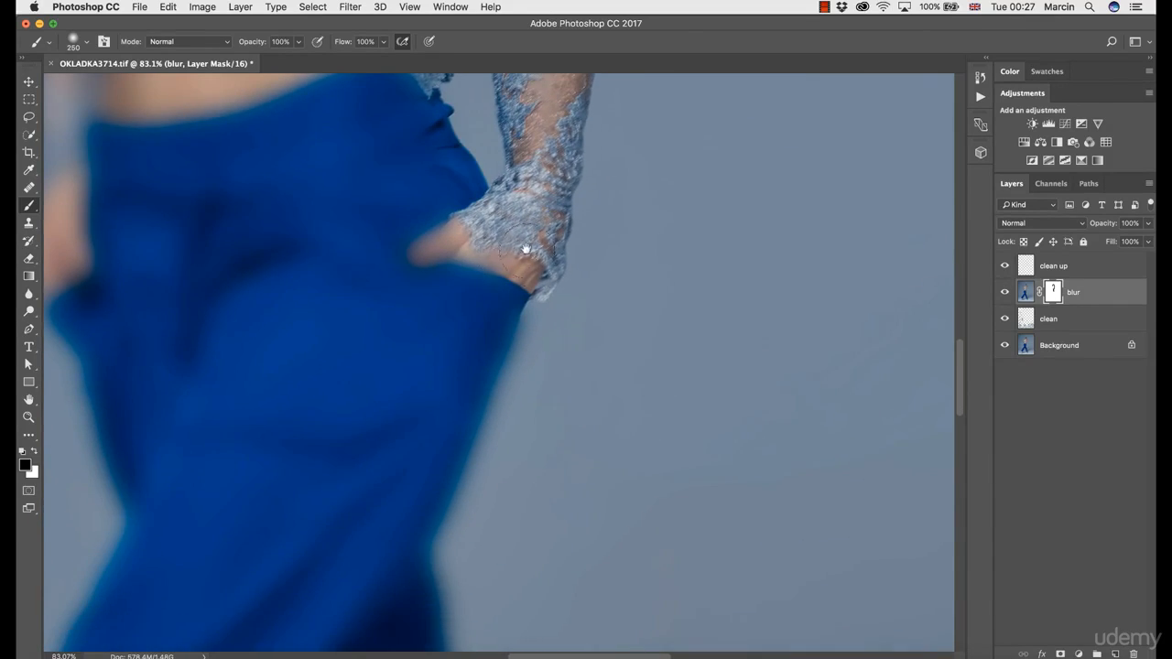
pyautogui.moveTo(442, 397)
pyautogui.mouseDown()
pyautogui.moveTo(479, 225)
pyautogui.moveTo(500, 210)
pyautogui.moveTo(452, 347)
pyautogui.moveTo(455, 435)
pyautogui.moveTo(439, 290)
pyautogui.moveTo(492, 447)
pyautogui.mouseUp()
pyautogui.moveTo(528, 499)
pyautogui.mouseDown()
pyautogui.moveTo(449, 403)
pyautogui.moveTo(440, 361)
pyautogui.moveTo(526, 461)
pyautogui.moveTo(479, 317)
pyautogui.mouseUp()
pyautogui.moveTo(355, 204)
pyautogui.mouseDown()
pyautogui.moveTo(440, 423)
pyautogui.moveTo(438, 327)
pyautogui.moveTo(412, 228)
pyautogui.moveTo(464, 414)
pyautogui.moveTo(492, 371)
pyautogui.moveTo(441, 199)
pyautogui.mouseUp()
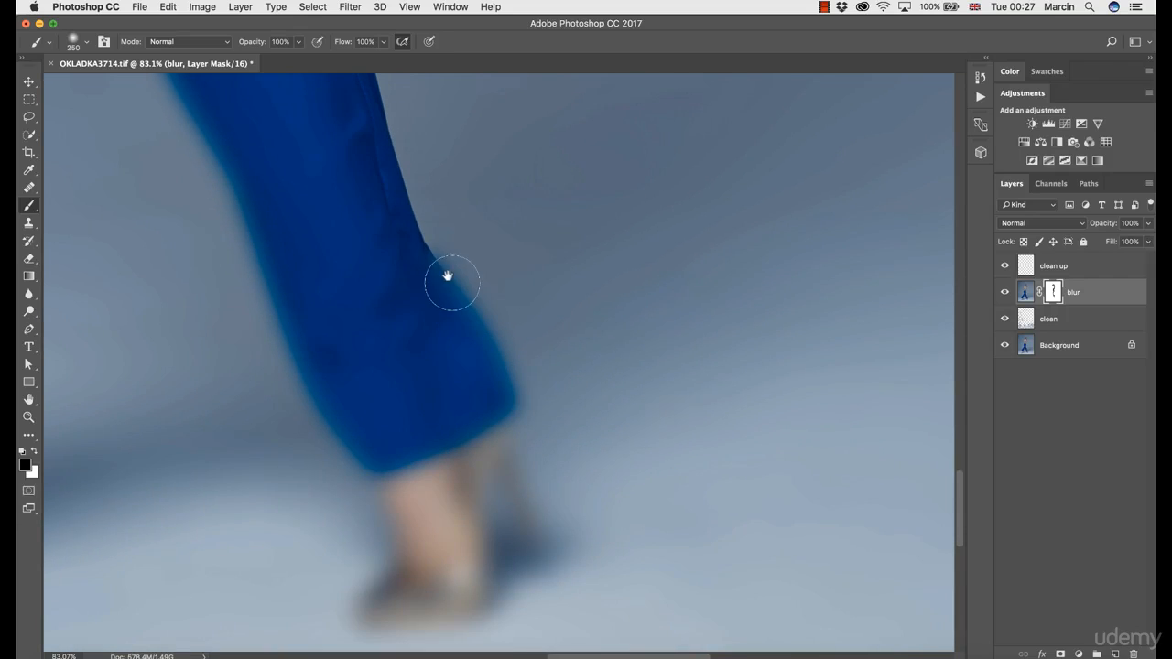
pyautogui.moveTo(445, 274)
pyautogui.mouseDown()
pyautogui.moveTo(457, 321)
pyautogui.moveTo(432, 268)
pyautogui.moveTo(497, 402)
pyautogui.mouseUp()
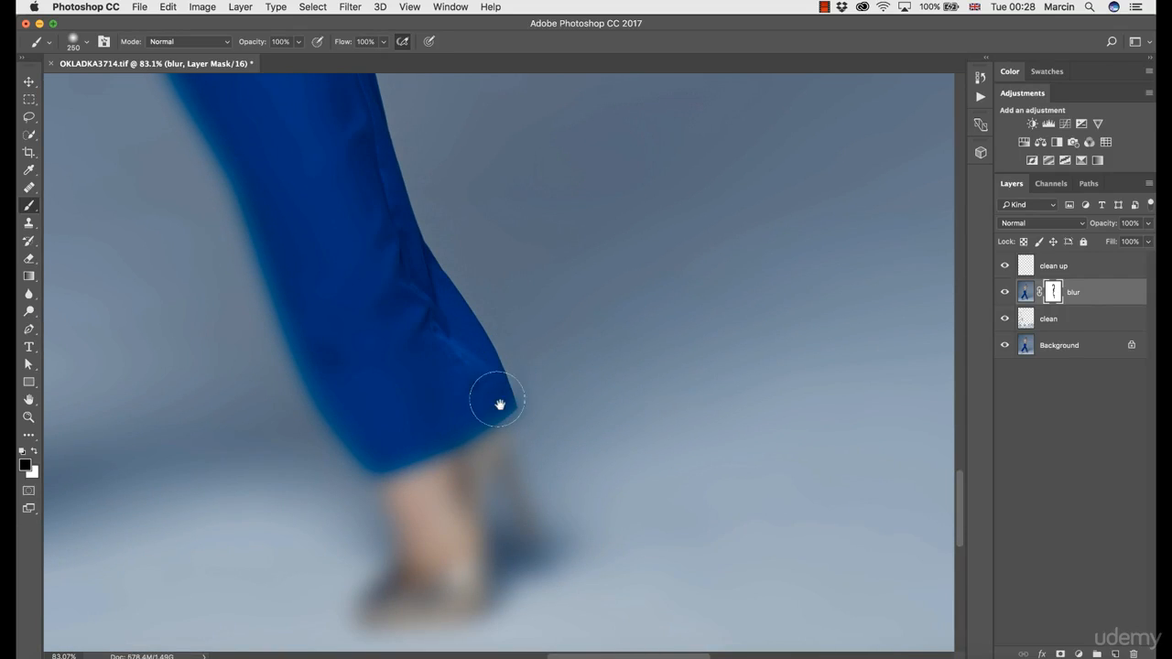
# - Reduce the brush to 175 pixels and mask the blur off the back of the right-hand shoe and its stiletto heel
pyautogui.press('z')
pyautogui.moveTo(503, 445)
pyautogui.mouseDown()
pyautogui.moveTo(508, 338)
pyautogui.moveTo(518, 356)
pyautogui.moveTo(508, 385)
pyautogui.moveTo(461, 287)
pyautogui.mouseUp()
pyautogui.click(515, 345)
pyautogui.press('b')
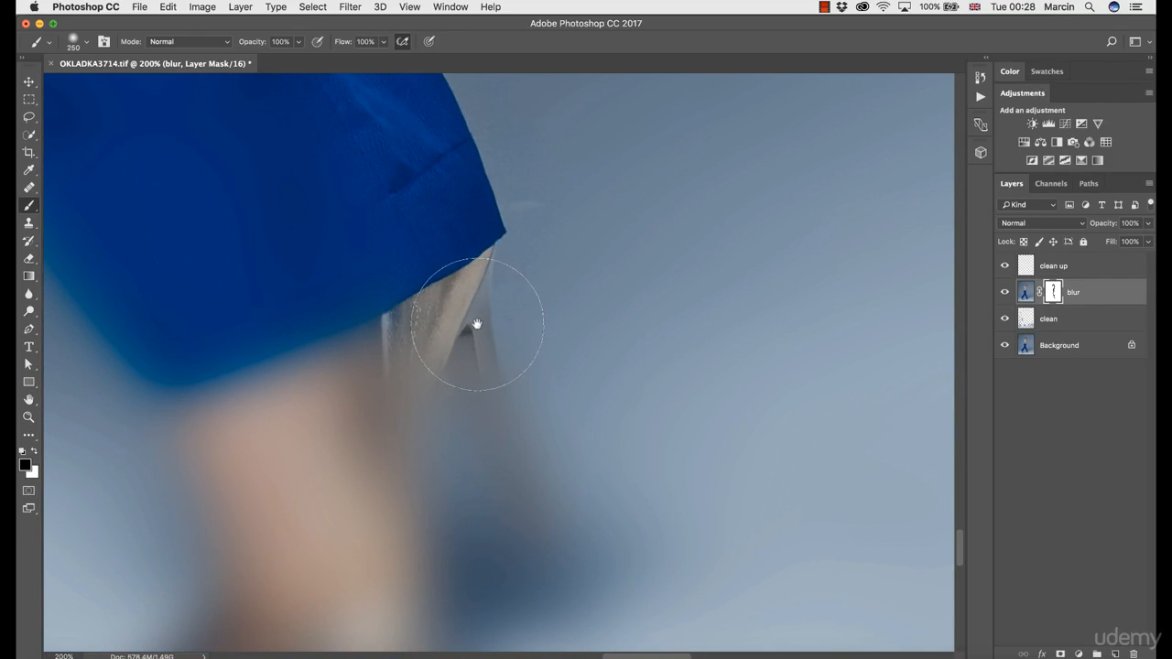
pyautogui.press('[')
pyautogui.press('[')
pyautogui.press('[')
pyautogui.moveTo(466, 340)
pyautogui.mouseDown()
pyautogui.moveTo(497, 464)
pyautogui.moveTo(479, 329)
pyautogui.moveTo(494, 370)
pyautogui.moveTo(492, 357)
pyautogui.moveTo(453, 242)
pyautogui.moveTo(422, 249)
pyautogui.mouseUp()
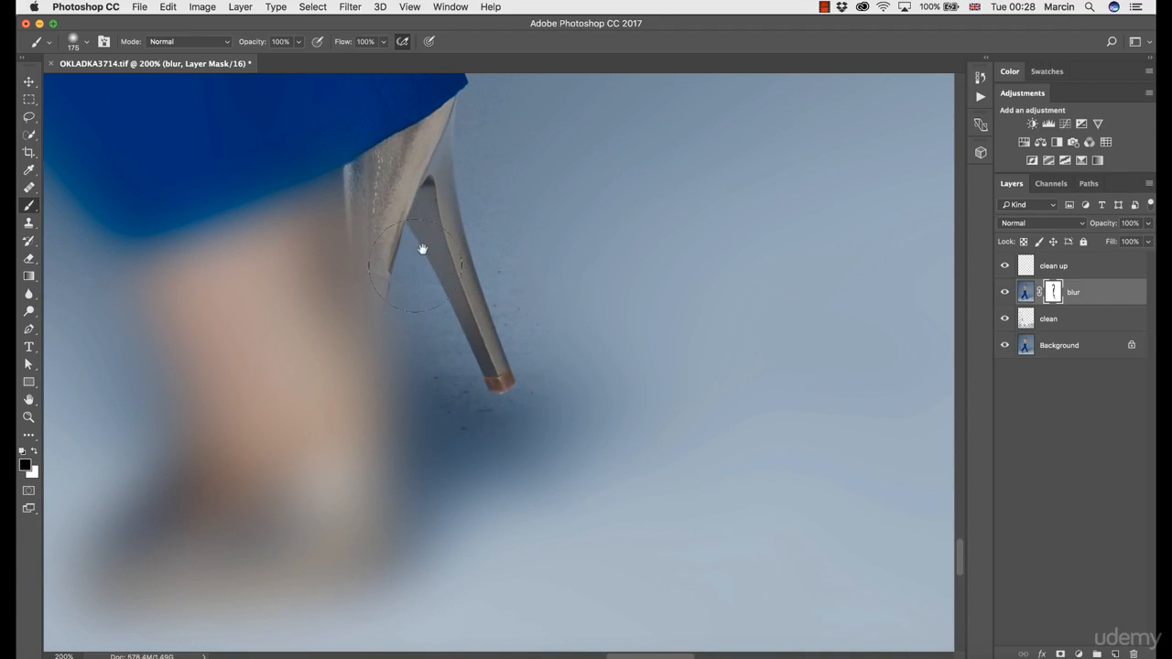
# - Mask the blur off the front of the right-hand shoe and the edges of the ankle
pyautogui.moveTo(366, 174)
pyautogui.mouseDown()
pyautogui.moveTo(375, 248)
pyautogui.moveTo(357, 309)
pyautogui.moveTo(382, 348)
pyautogui.moveTo(401, 240)
pyautogui.moveTo(413, 354)
pyautogui.moveTo(395, 413)
pyautogui.moveTo(324, 440)
pyautogui.moveTo(337, 449)
pyautogui.moveTo(305, 413)
pyautogui.moveTo(254, 458)
pyautogui.moveTo(104, 462)
pyautogui.moveTo(236, 293)
pyautogui.moveTo(312, 454)
pyautogui.mouseUp()
pyautogui.press('space')
pyautogui.moveTo(245, 411)
pyautogui.mouseDown()
pyautogui.moveTo(213, 270)
pyautogui.moveTo(256, 345)
pyautogui.mouseUp()
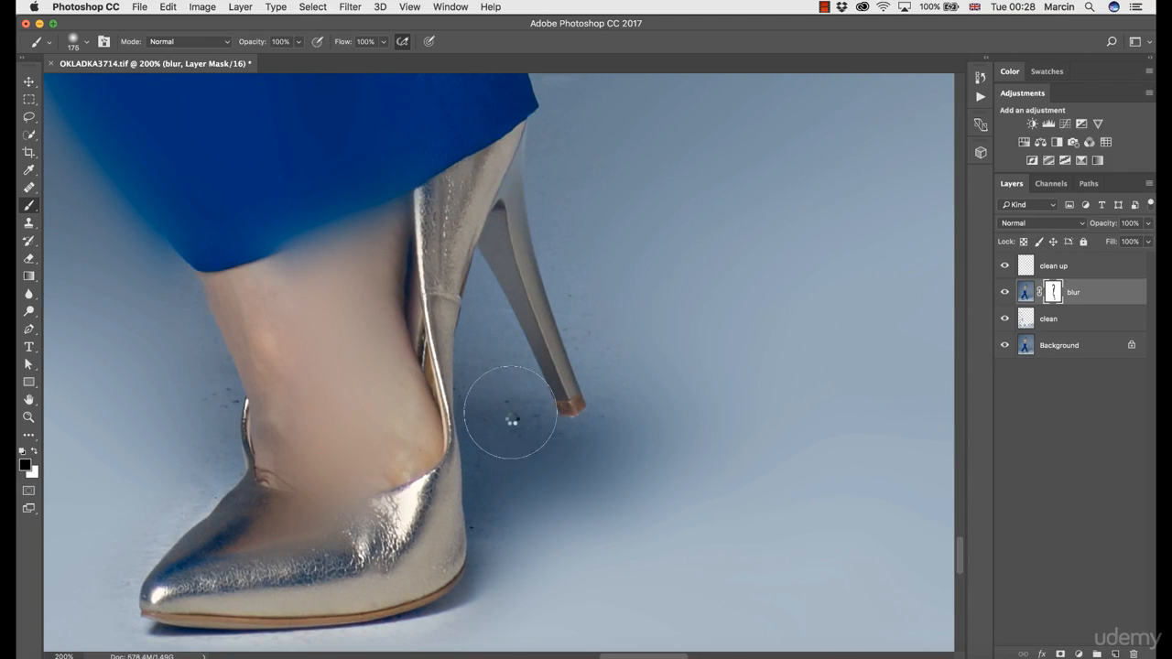
# - Try to paint the blur back over the floor between the right-hand shoe and its heel with a smaller white brush
pyautogui.press('x')
pyautogui.press('[')
pyautogui.press('[')
pyautogui.press('[')
pyautogui.press('space')
pyautogui.moveTo(571, 477); pyautogui.dragTo(520, 479)
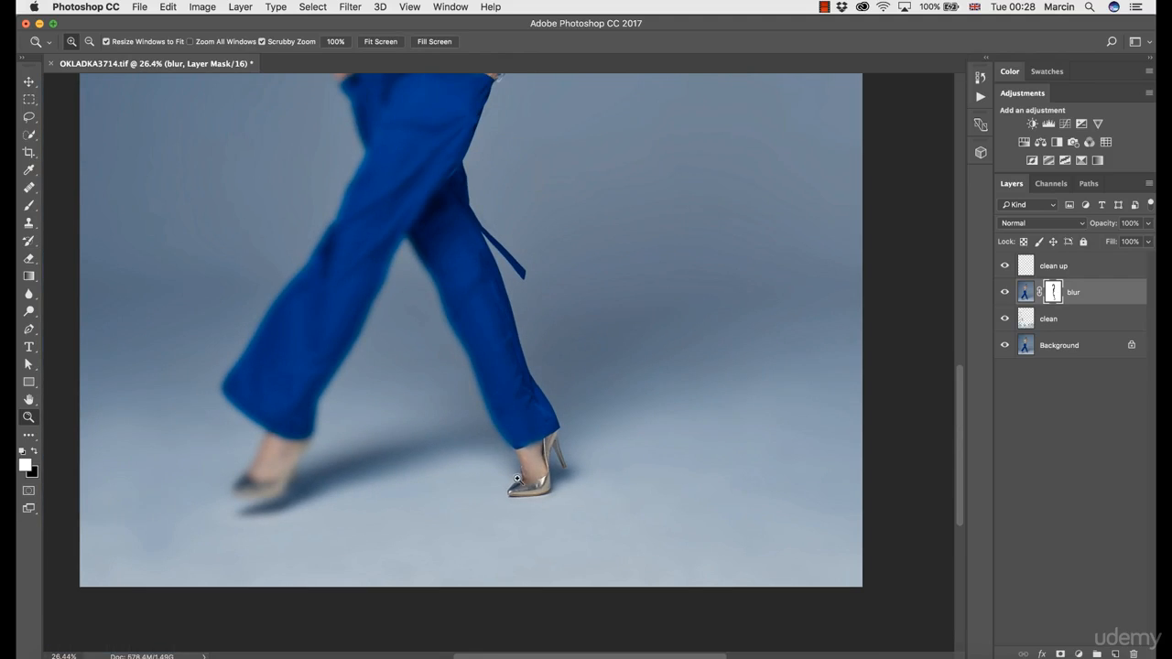
# - Hide and show the blur layer to compare the floor and legs with and without it
pyautogui.click(1005, 292)
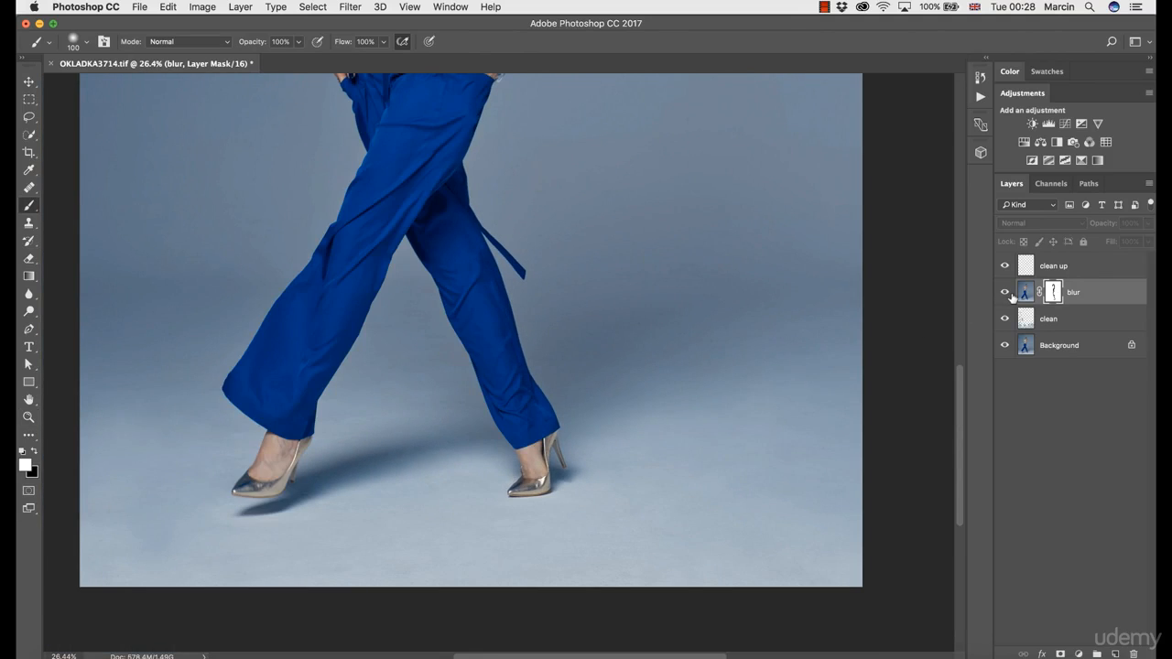
pyautogui.click(1005, 293)
pyautogui.click(1007, 294)
pyautogui.click(1007, 293)
# - Mask the blur off the inner edge of the right-hand trouser leg from the hem up to the crotch with a black 175-pixel brush
pyautogui.press('super+space')
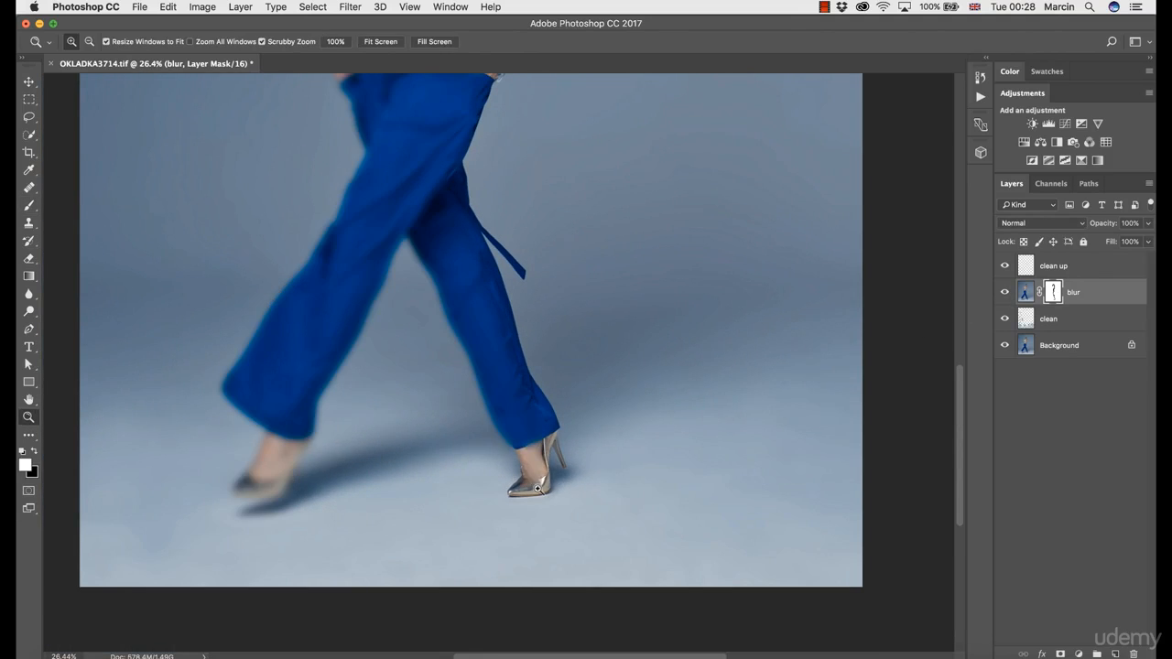
pyautogui.moveTo(535, 486); pyautogui.dragTo(628, 489)
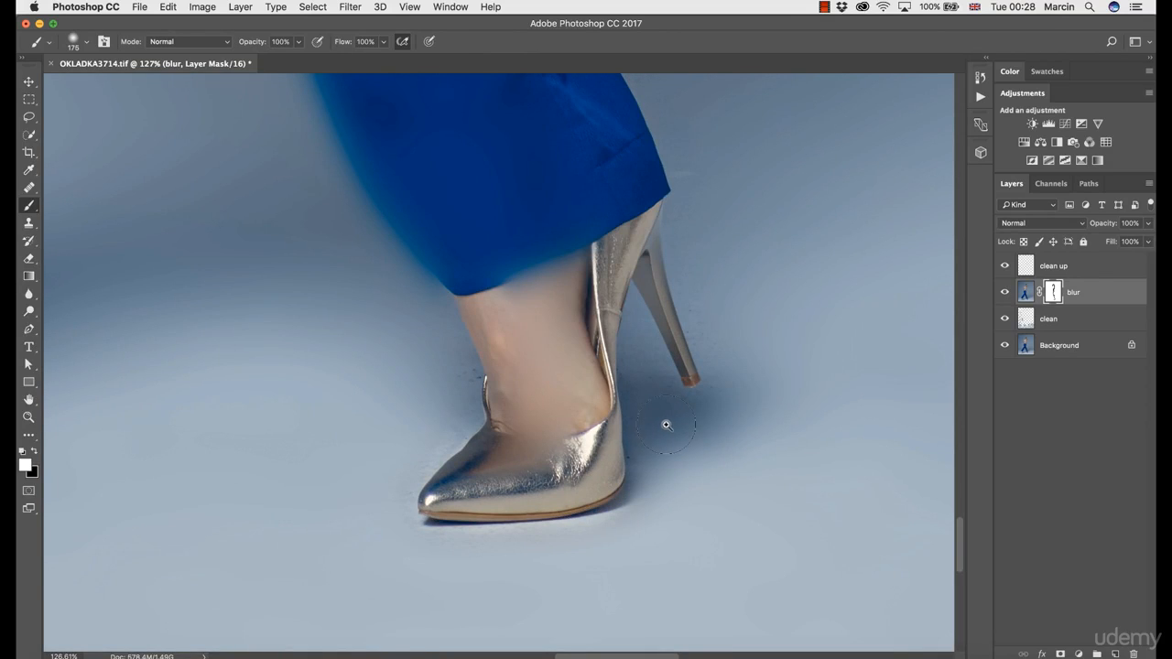
pyautogui.press('x')
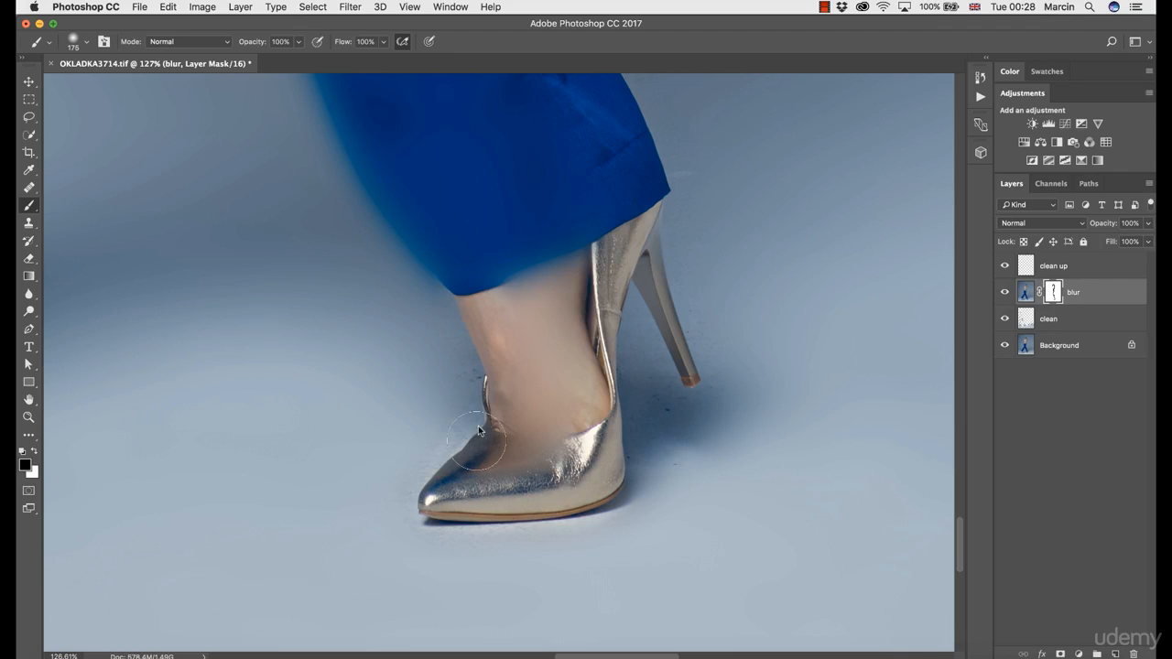
pyautogui.moveTo(445, 251); pyautogui.dragTo(532, 460)
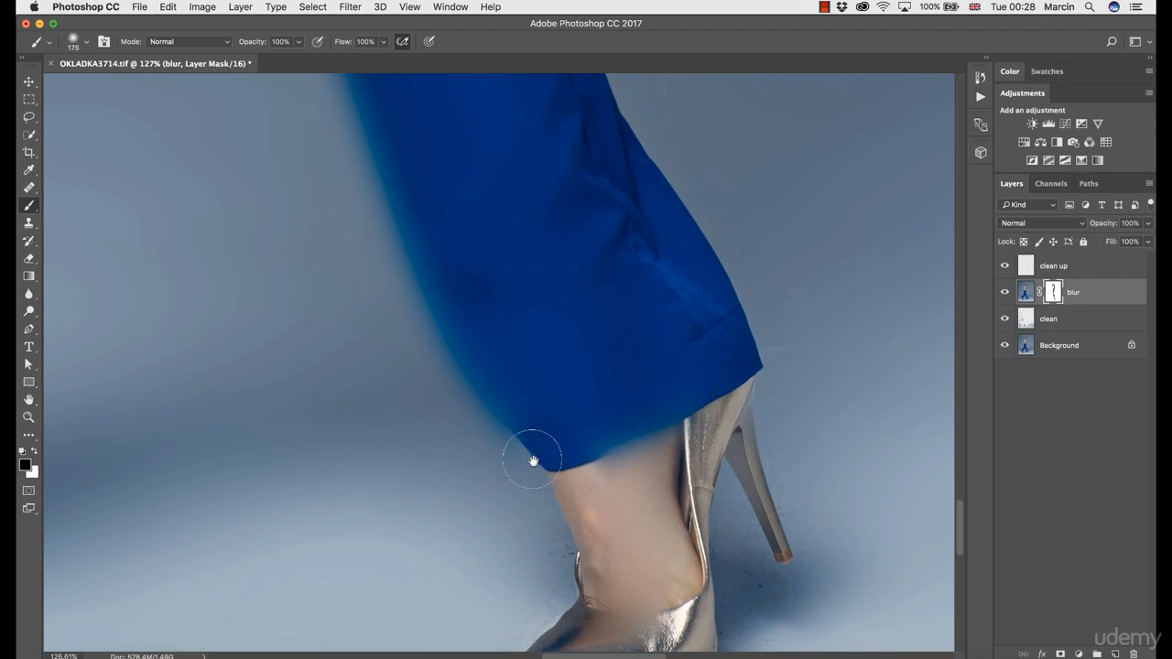
pyautogui.moveTo(458, 254); pyautogui.dragTo(531, 428)
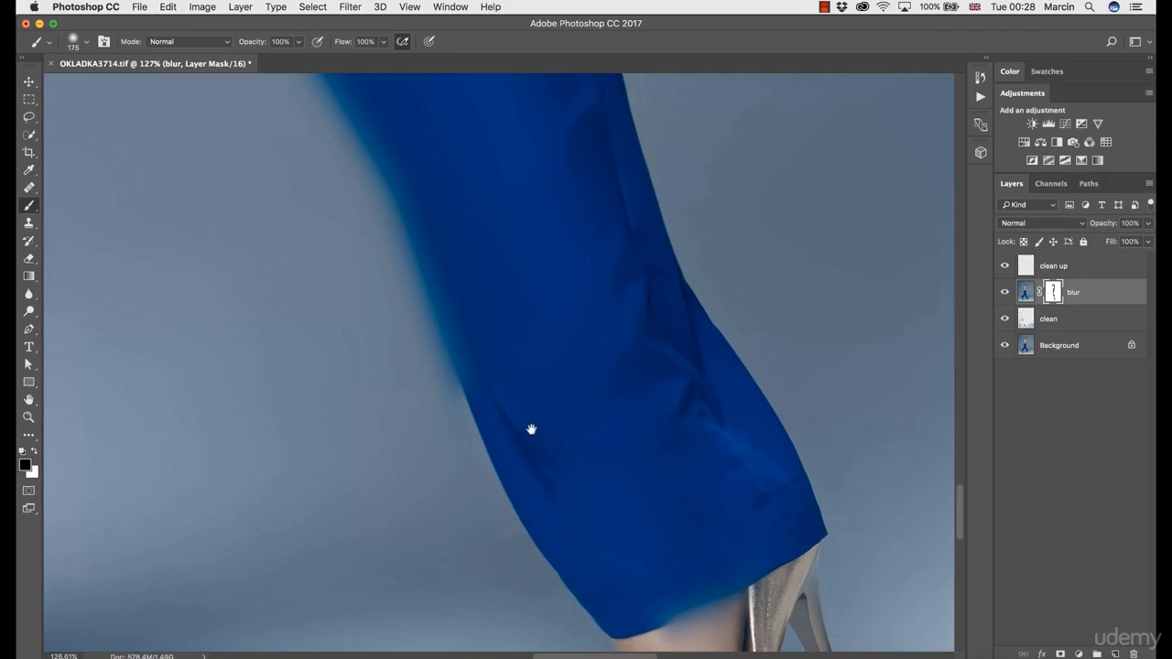
pyautogui.moveTo(374, 168); pyautogui.dragTo(444, 356)
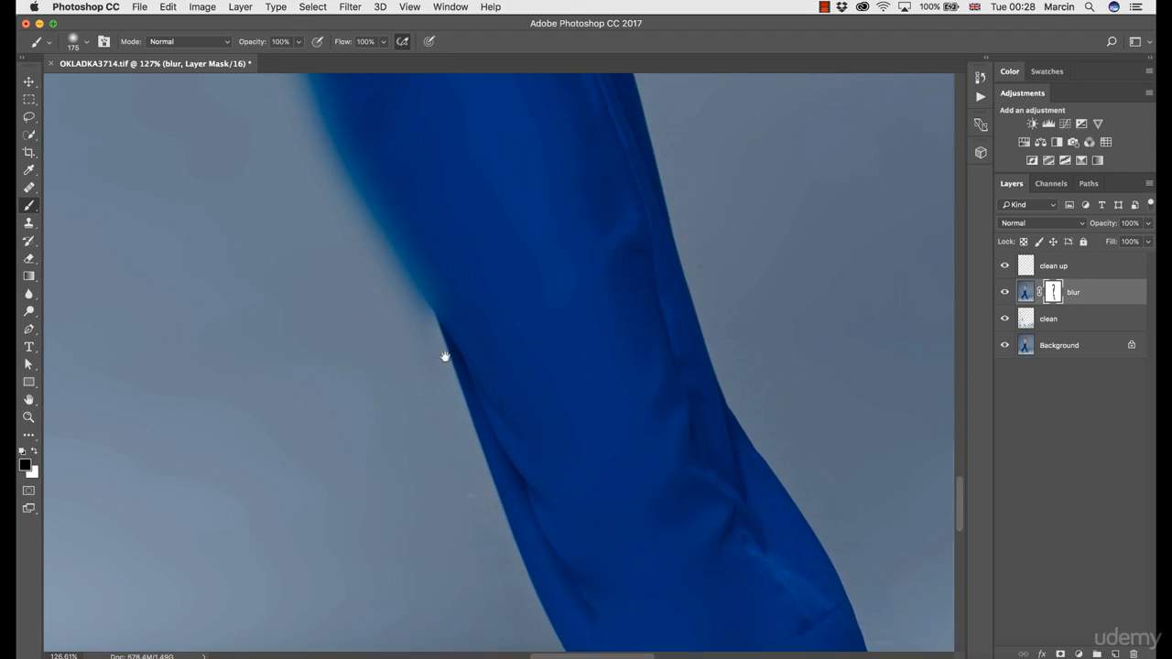
pyautogui.moveTo(387, 244); pyautogui.dragTo(462, 363)
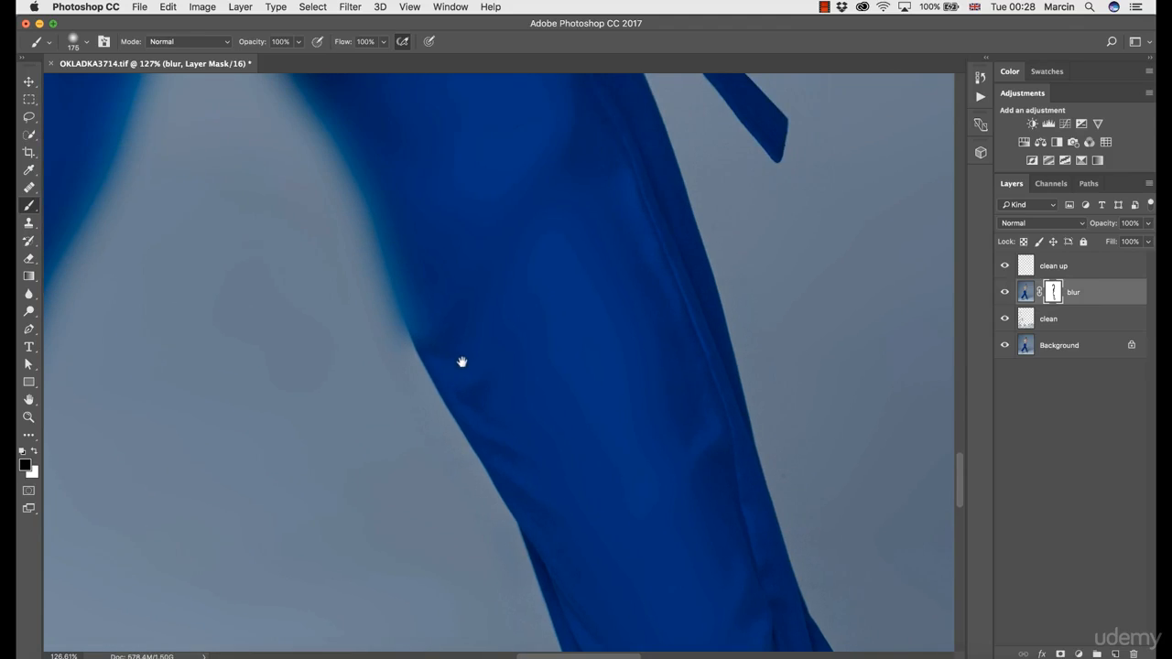
pyautogui.moveTo(356, 173); pyautogui.dragTo(435, 332)
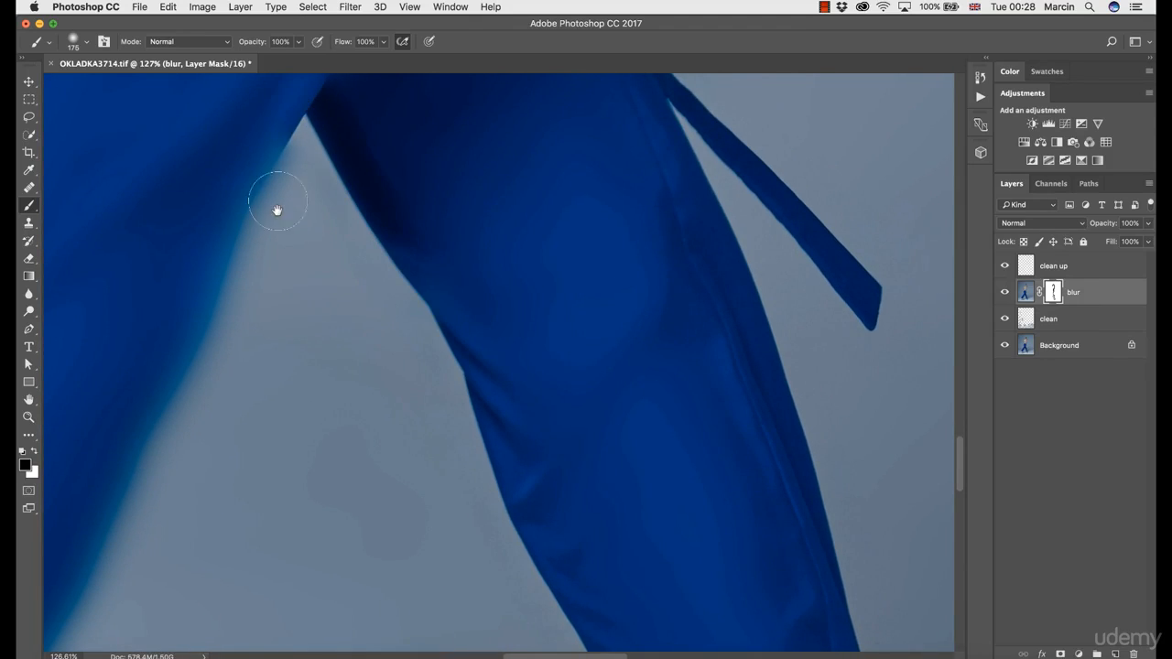
# - Mask the blur off the inner edge of the left-hand trouser leg from the crotch down towards the hem
pyautogui.moveTo(278, 210)
pyautogui.mouseDown()
pyautogui.moveTo(374, 254)
pyautogui.moveTo(440, 225)
pyautogui.mouseUp()
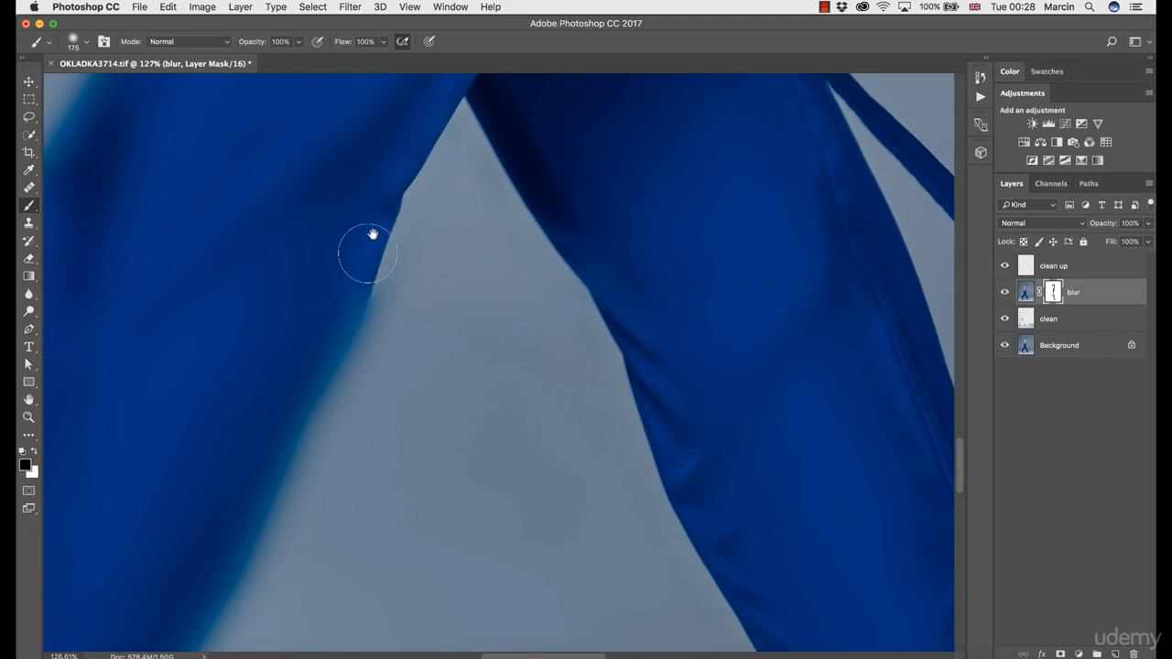
pyautogui.moveTo(332, 385); pyautogui.dragTo(491, 253)
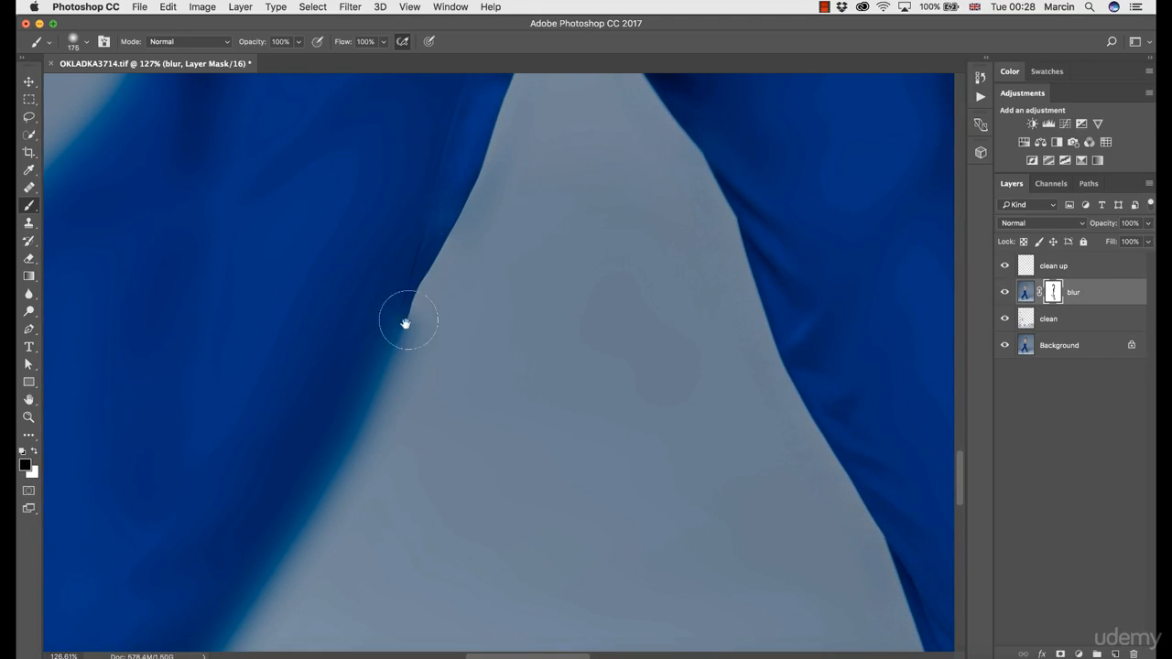
pyautogui.moveTo(392, 339); pyautogui.dragTo(502, 178)
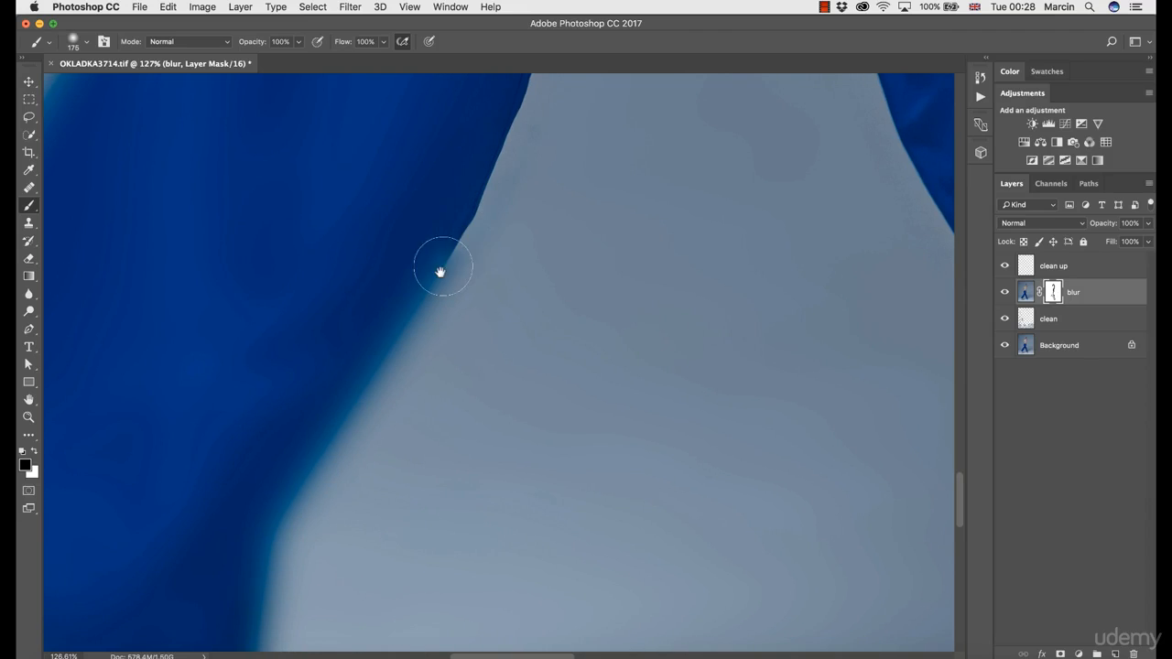
pyautogui.moveTo(445, 392); pyautogui.dragTo(411, 381)
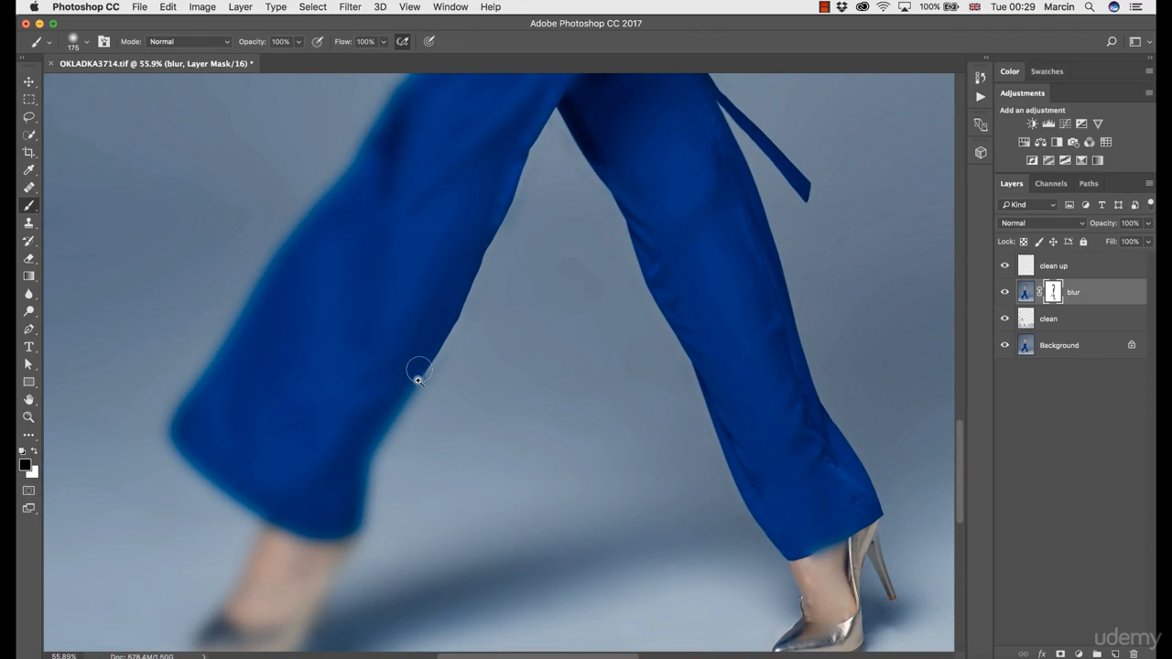
# - Mask the blur off the left-hand trouser hem, the ankle and the edges of the shoe below it
pyautogui.moveTo(369, 497); pyautogui.dragTo(432, 282)
pyautogui.moveTo(401, 338); pyautogui.dragTo(396, 356)
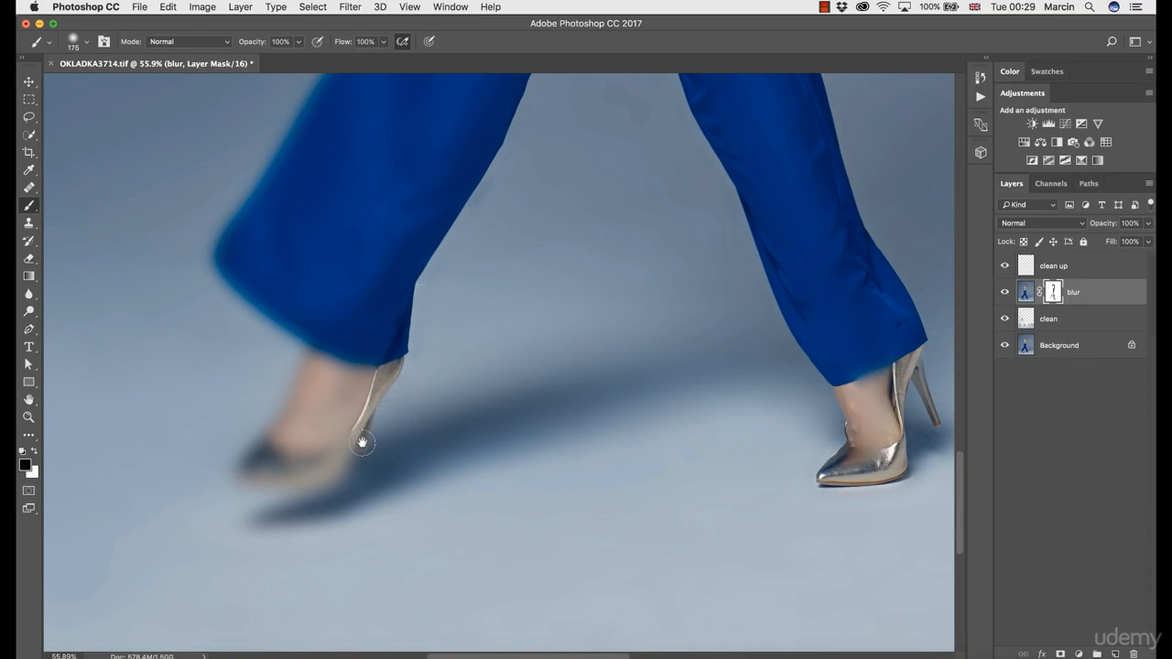
pyautogui.moveTo(344, 456)
pyautogui.mouseDown()
pyautogui.moveTo(287, 480)
pyautogui.moveTo(238, 475)
pyautogui.moveTo(302, 354)
pyautogui.moveTo(280, 410)
pyautogui.moveTo(236, 436)
pyautogui.moveTo(253, 449)
pyautogui.moveTo(262, 439)
pyautogui.moveTo(237, 474)
pyautogui.moveTo(320, 374)
pyautogui.moveTo(212, 272)
pyautogui.moveTo(209, 247)
pyautogui.moveTo(248, 252)
pyautogui.moveTo(385, 325)
pyautogui.mouseUp()
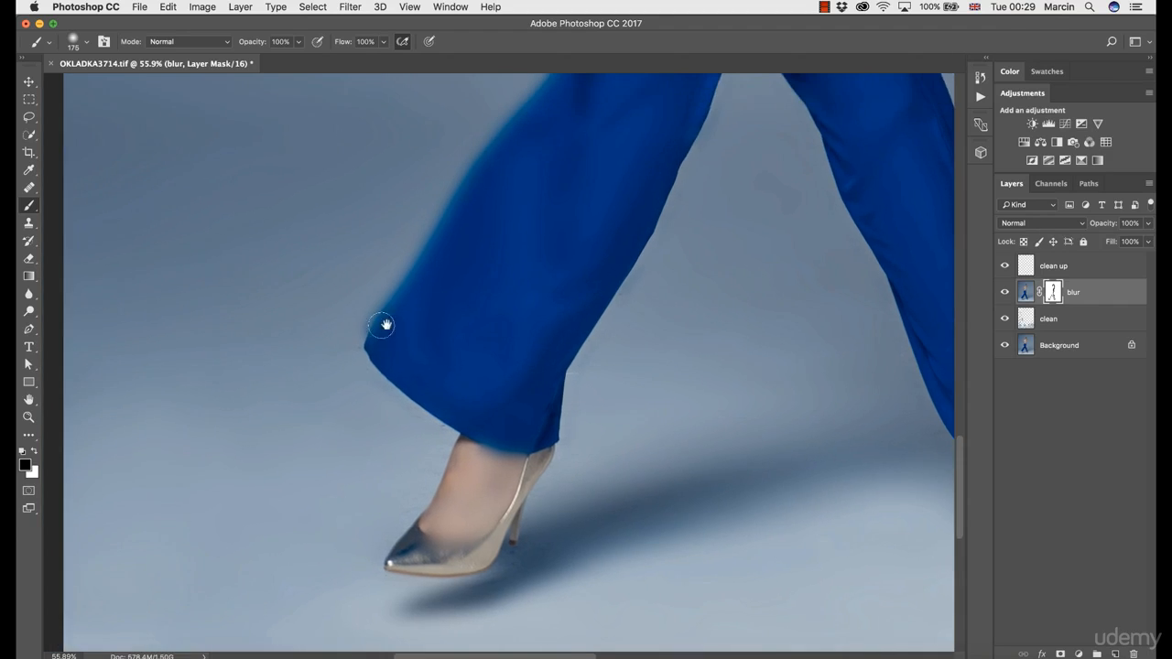
# - Mask the blur off the outer edge of the left-hand trouser leg from the hem up to the hip pocket
pyautogui.moveTo(448, 230); pyautogui.dragTo(403, 341)
pyautogui.moveTo(476, 193); pyautogui.dragTo(452, 319)
pyautogui.moveTo(535, 276); pyautogui.dragTo(536, 290)
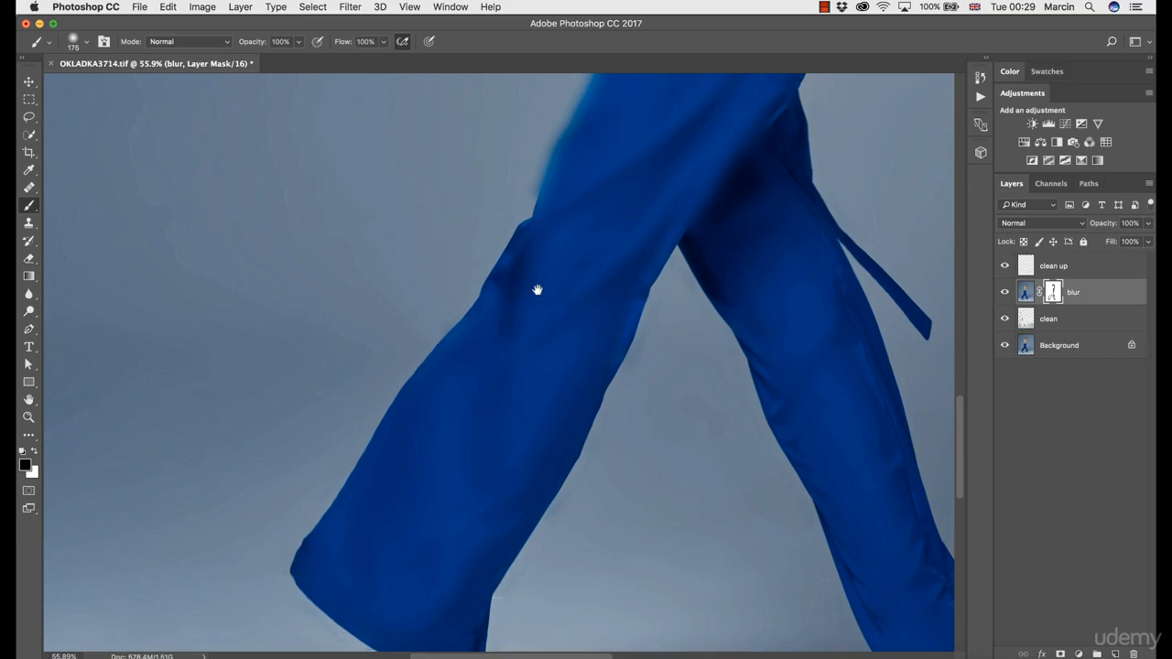
pyautogui.moveTo(549, 161); pyautogui.dragTo(518, 297)
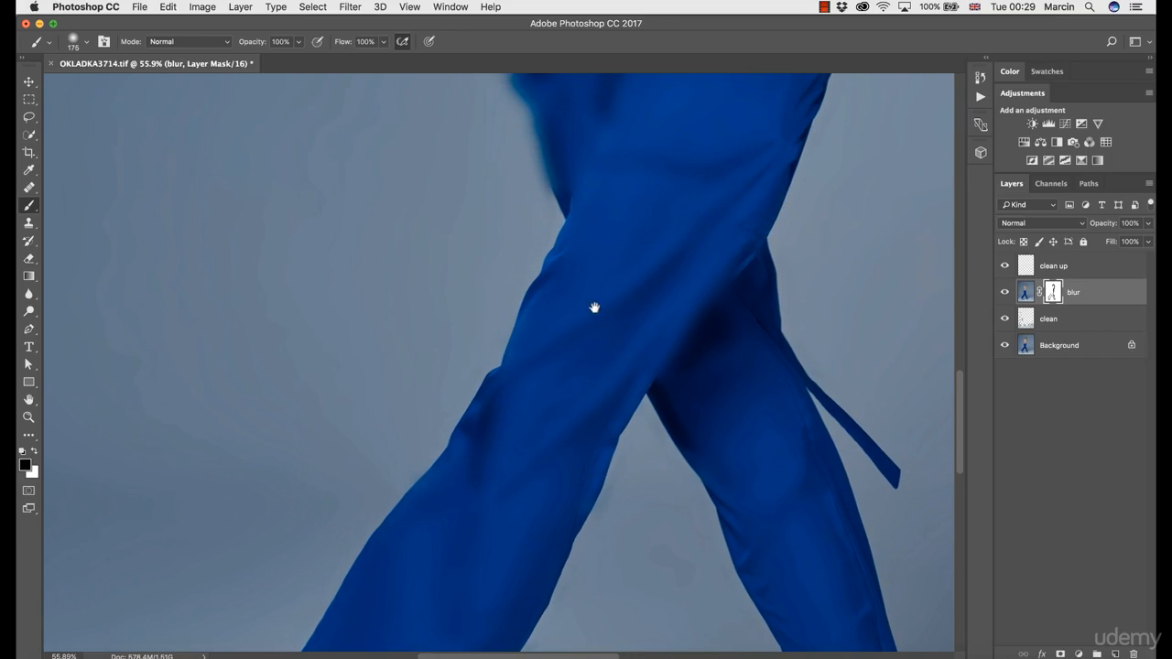
pyautogui.moveTo(562, 193); pyautogui.dragTo(573, 325)
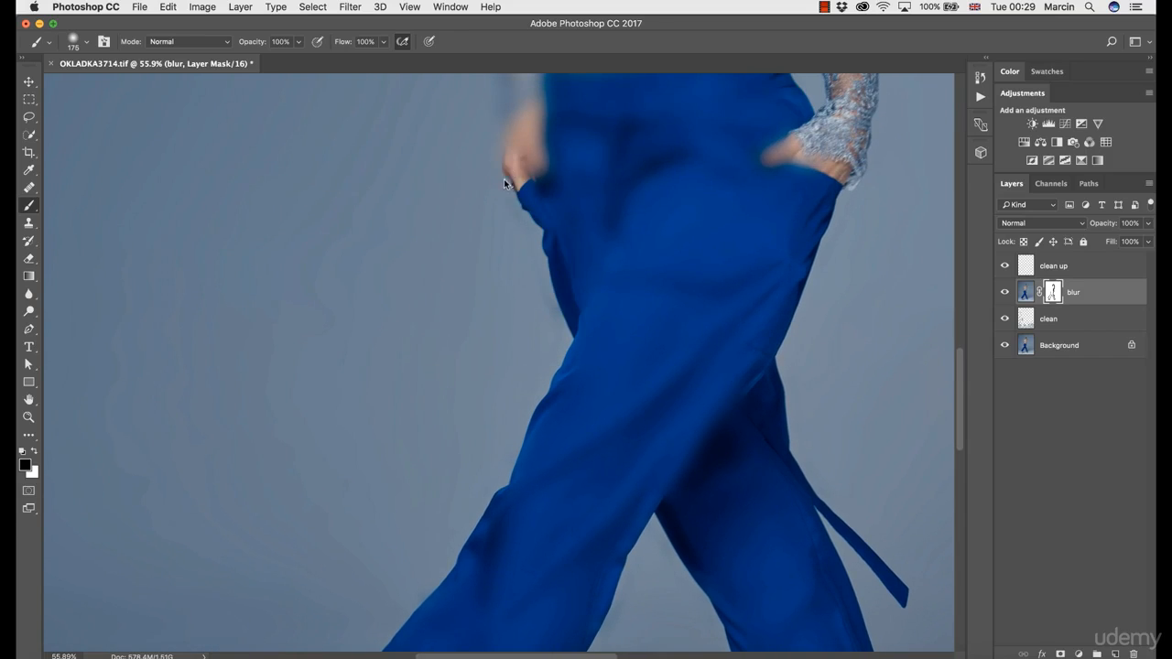
# - Enlarge the brush to 400 pixels and mask the blur off the left-hand hand and lace sleeve
pyautogui.moveTo(548, 171)
pyautogui.mouseDown()
pyautogui.moveTo(551, 308)
pyautogui.moveTo(529, 284)
pyautogui.moveTo(518, 231)
pyautogui.moveTo(511, 248)
pyautogui.moveTo(514, 168)
pyautogui.moveTo(549, 280)
pyautogui.mouseUp()
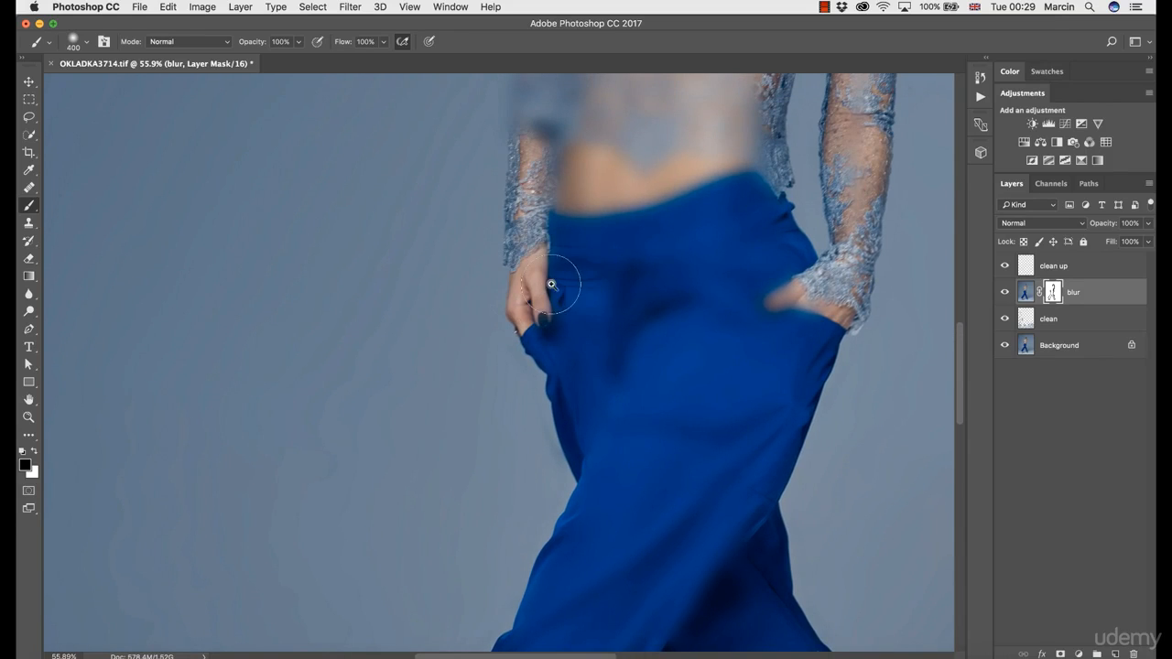
pyautogui.moveTo(558, 223); pyautogui.dragTo(545, 216)
pyautogui.moveTo(583, 128); pyautogui.dragTo(557, 432)
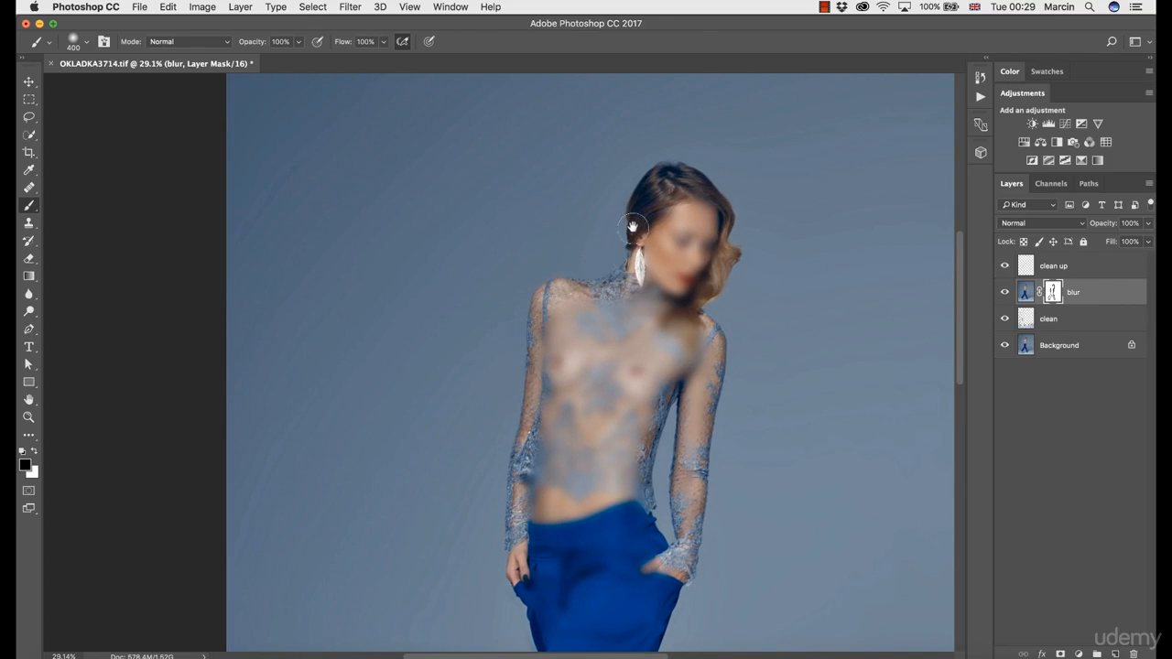
pyautogui.moveTo(641, 220); pyautogui.dragTo(590, 368)
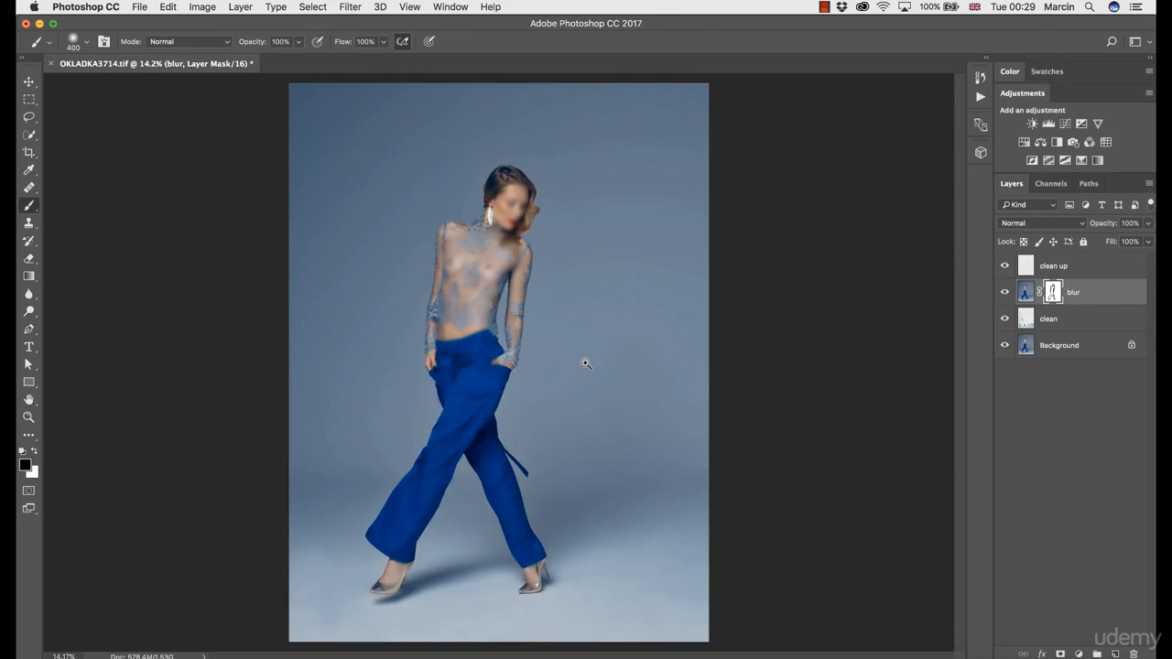
# - Mask the blur off the model's face, neck and the upper part of the lace top
pyautogui.press('z')
pyautogui.moveTo(375, 156)
pyautogui.mouseDown()
pyautogui.moveTo(485, 186)
pyautogui.moveTo(432, 177)
pyautogui.mouseUp()
pyautogui.press('z')
pyautogui.moveTo(640, 433); pyautogui.dragTo(650, 431)
pyautogui.press('b')
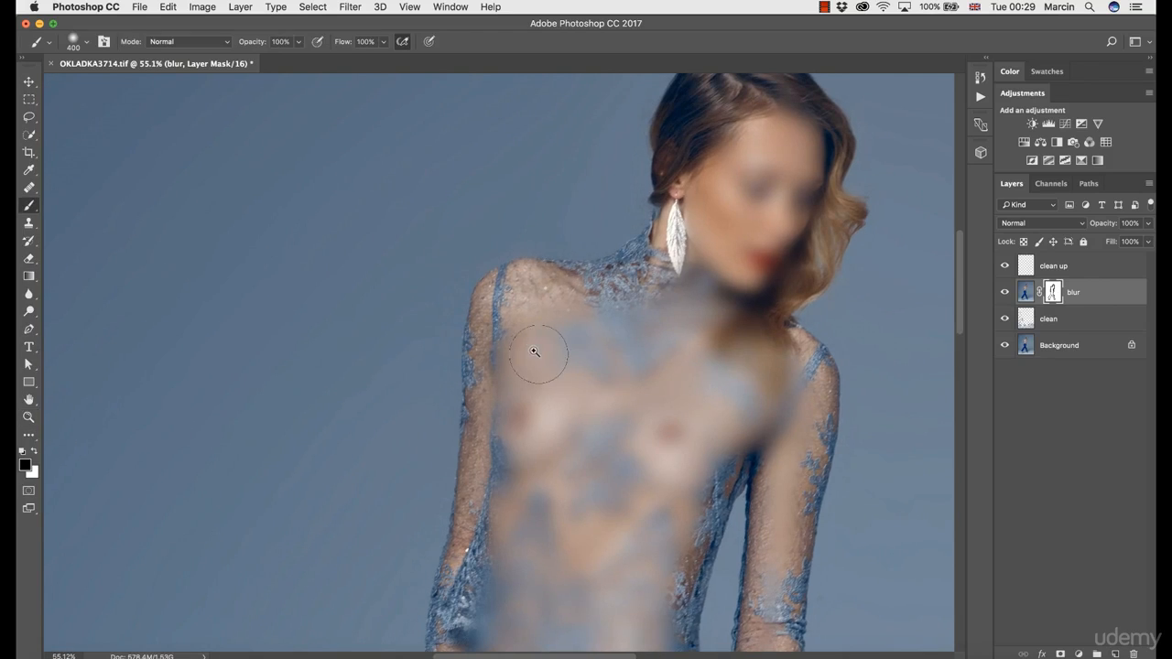
pyautogui.moveTo(523, 345)
pyautogui.mouseDown()
pyautogui.moveTo(513, 406)
pyautogui.moveTo(553, 340)
pyautogui.moveTo(625, 350)
pyautogui.moveTo(653, 312)
pyautogui.moveTo(682, 311)
pyautogui.moveTo(731, 140)
pyautogui.moveTo(753, 178)
pyautogui.moveTo(782, 138)
pyautogui.moveTo(801, 152)
pyautogui.moveTo(736, 272)
pyautogui.mouseUp()
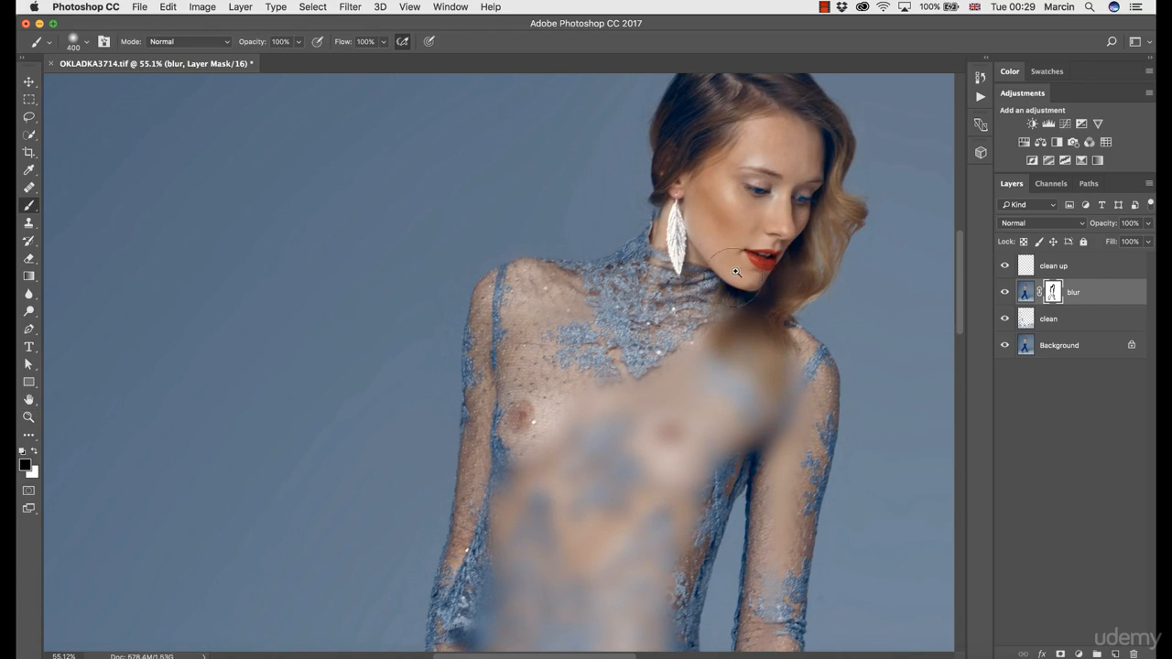
# - Mask the blur off the hair ends and the rest of the lace top down to the bare midriff
pyautogui.moveTo(734, 330)
pyautogui.mouseDown()
pyautogui.moveTo(725, 377)
pyautogui.moveTo(686, 394)
pyautogui.moveTo(673, 368)
pyautogui.mouseUp()
pyautogui.press('space')
pyautogui.moveTo(634, 413); pyautogui.dragTo(600, 297)
pyautogui.moveTo(716, 281)
pyautogui.mouseDown()
pyautogui.moveTo(739, 330)
pyautogui.moveTo(630, 417)
pyautogui.moveTo(551, 311)
pyautogui.moveTo(510, 320)
pyautogui.moveTo(462, 439)
pyautogui.moveTo(604, 528)
pyautogui.mouseUp()
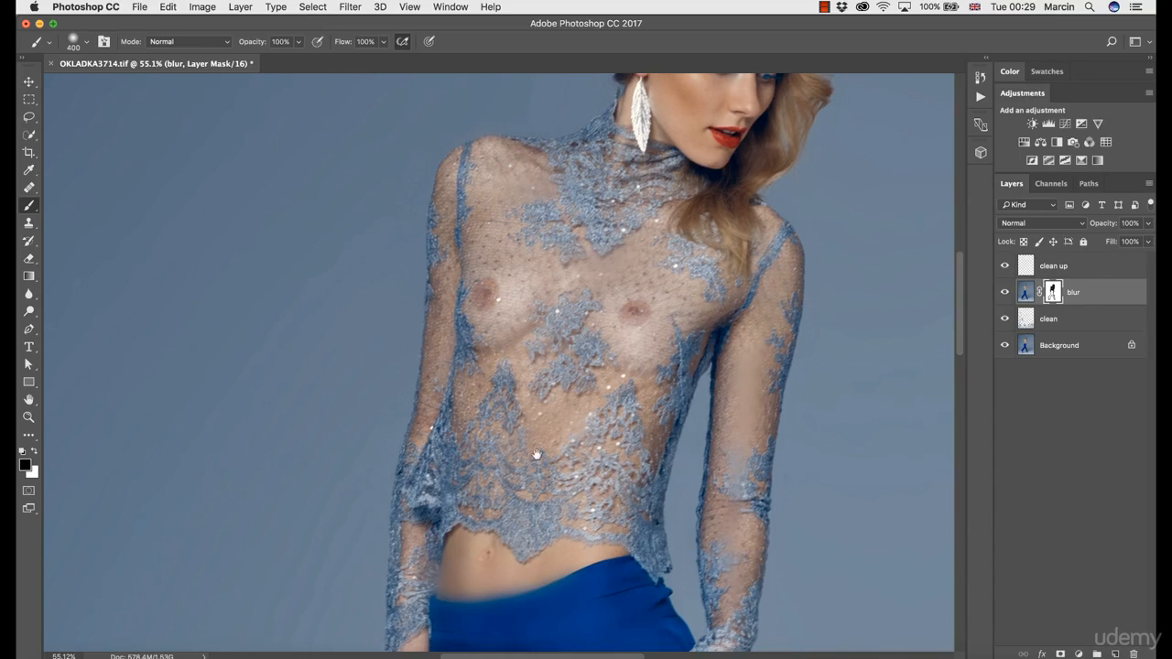
pyautogui.scroll(-5, 537, 454)
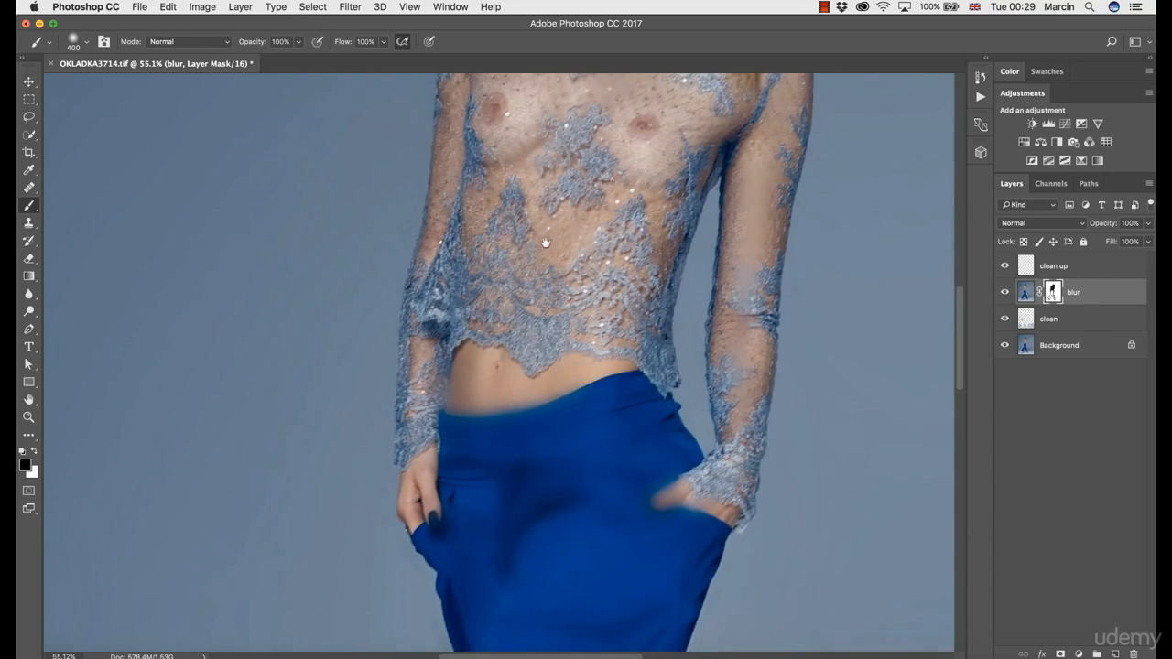
# - Mask the blur off the trouser waistband, the right-hand pocket and hand, and the upper front of the trousers
pyautogui.moveTo(510, 377)
pyautogui.mouseDown()
pyautogui.moveTo(468, 513)
pyautogui.moveTo(504, 534)
pyautogui.mouseUp()
pyautogui.moveTo(590, 496); pyautogui.dragTo(526, 497)
pyautogui.moveTo(556, 400); pyautogui.dragTo(551, 275)
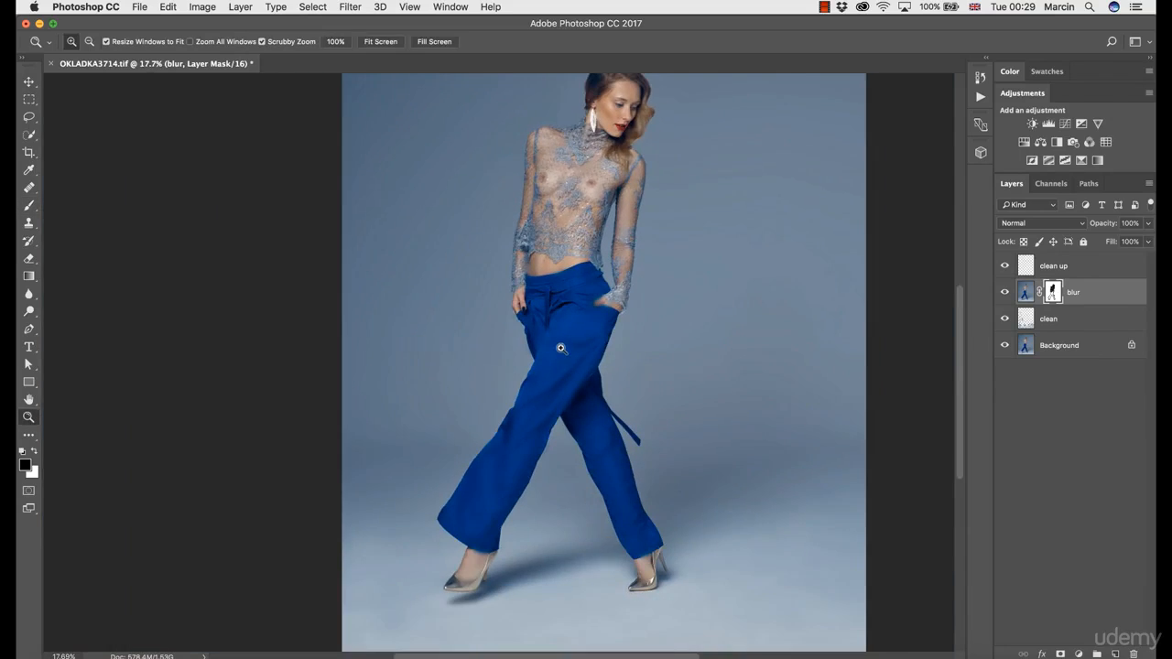
pyautogui.scroll(5, 551, 274)
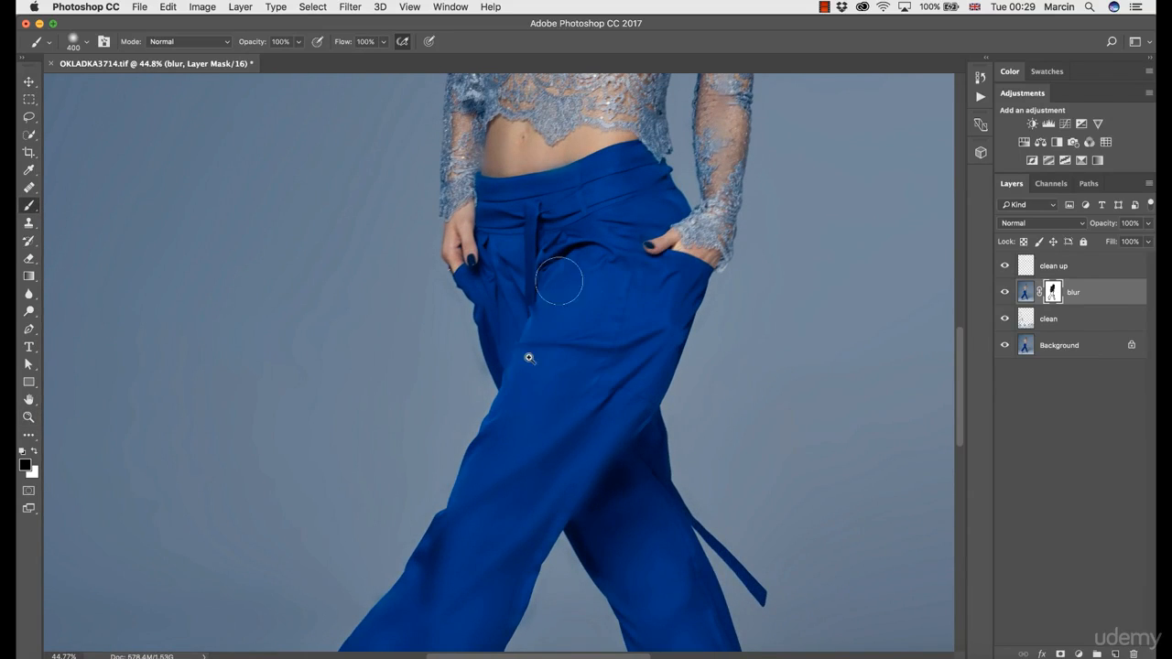
# - Hide and show the blur layer to compare the whole photo's backdrop with and without the smoothing
pyautogui.press('z')
pyautogui.moveTo(638, 393); pyautogui.dragTo(590, 393)
pyautogui.press('b')
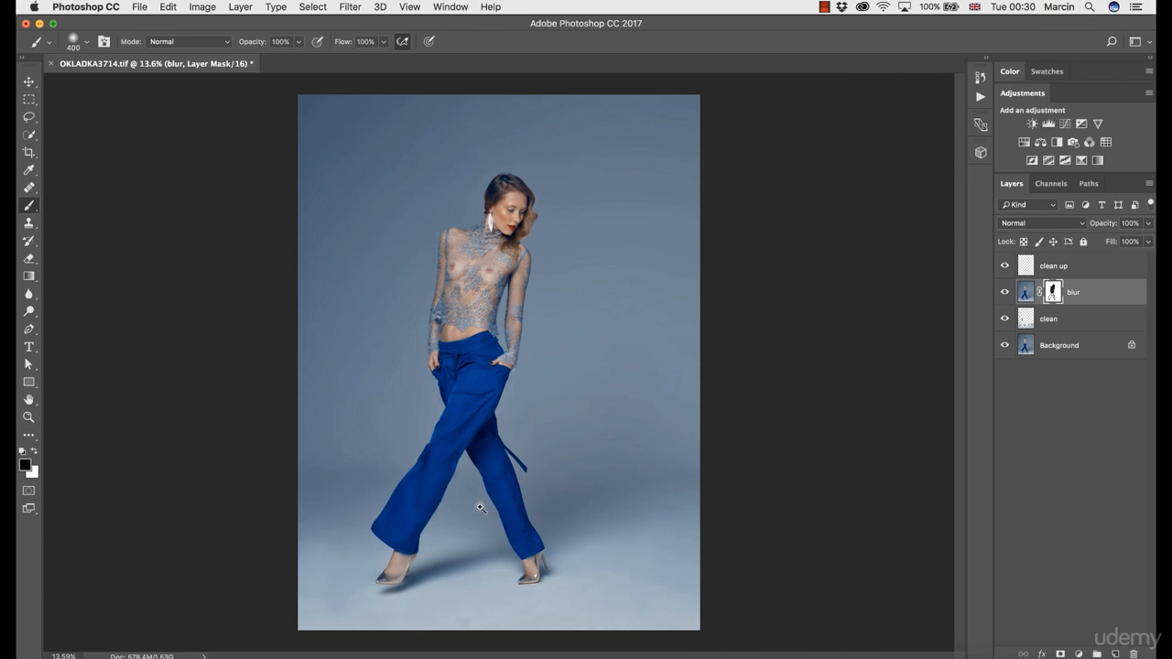
pyautogui.click(1005, 292)
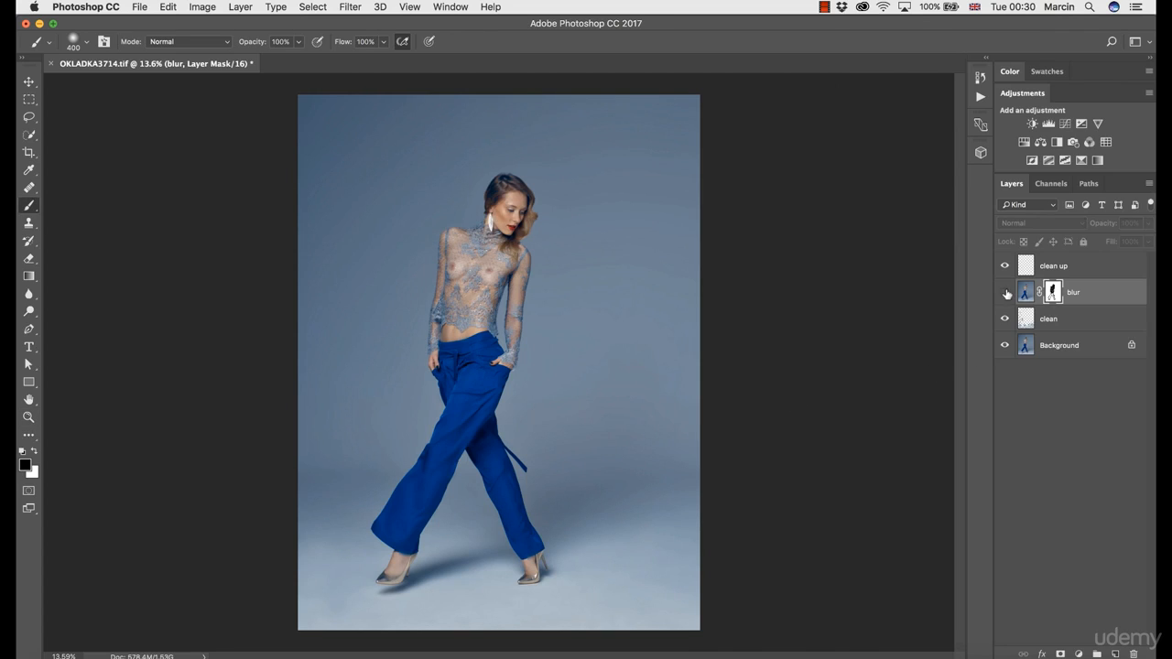
pyautogui.click(1005, 292)
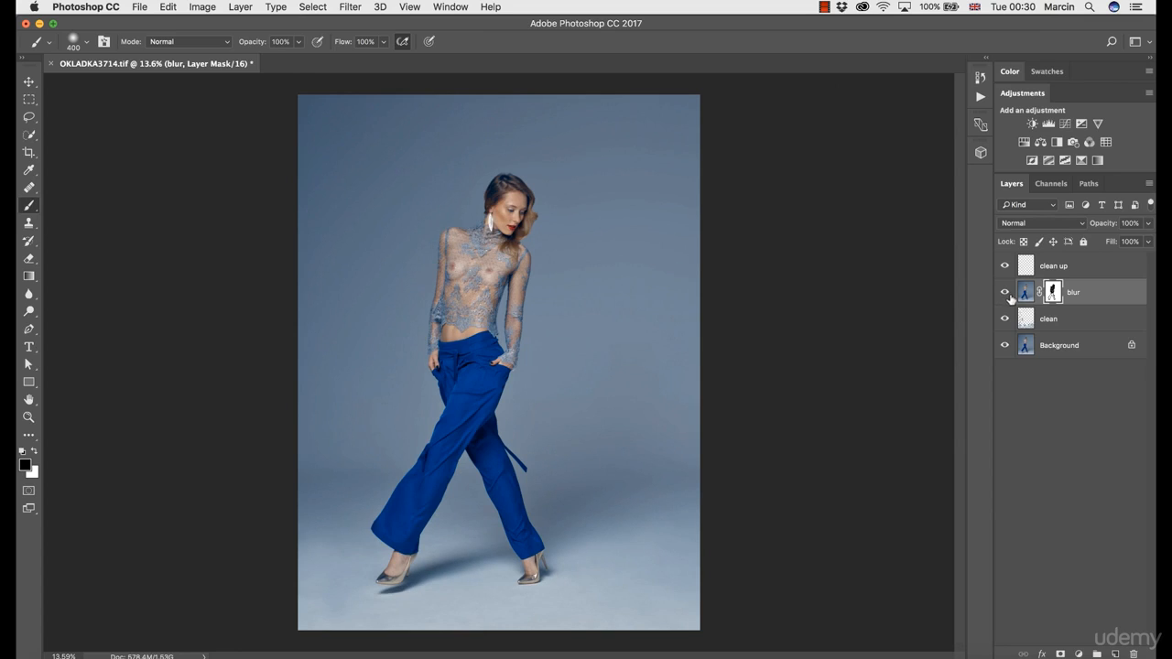